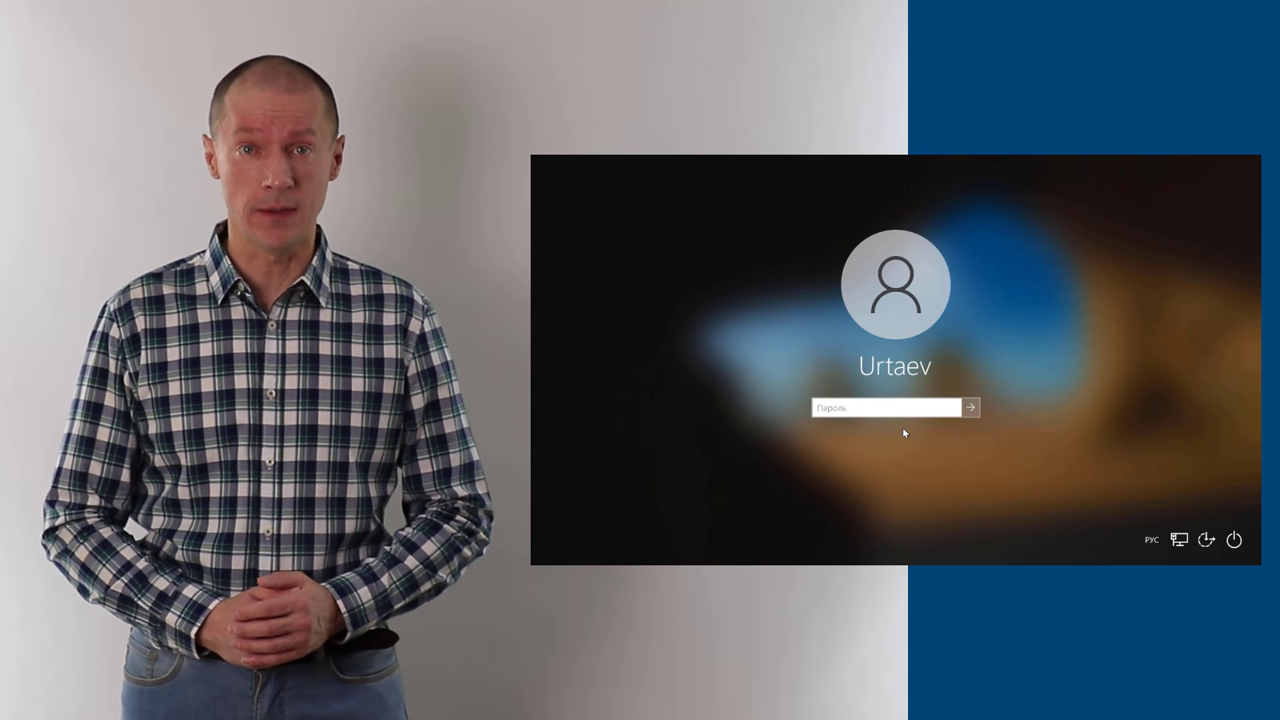
Step: Sign in and replace the expired password with a new one at the forced-change prompt
type("••••")
key("Return")
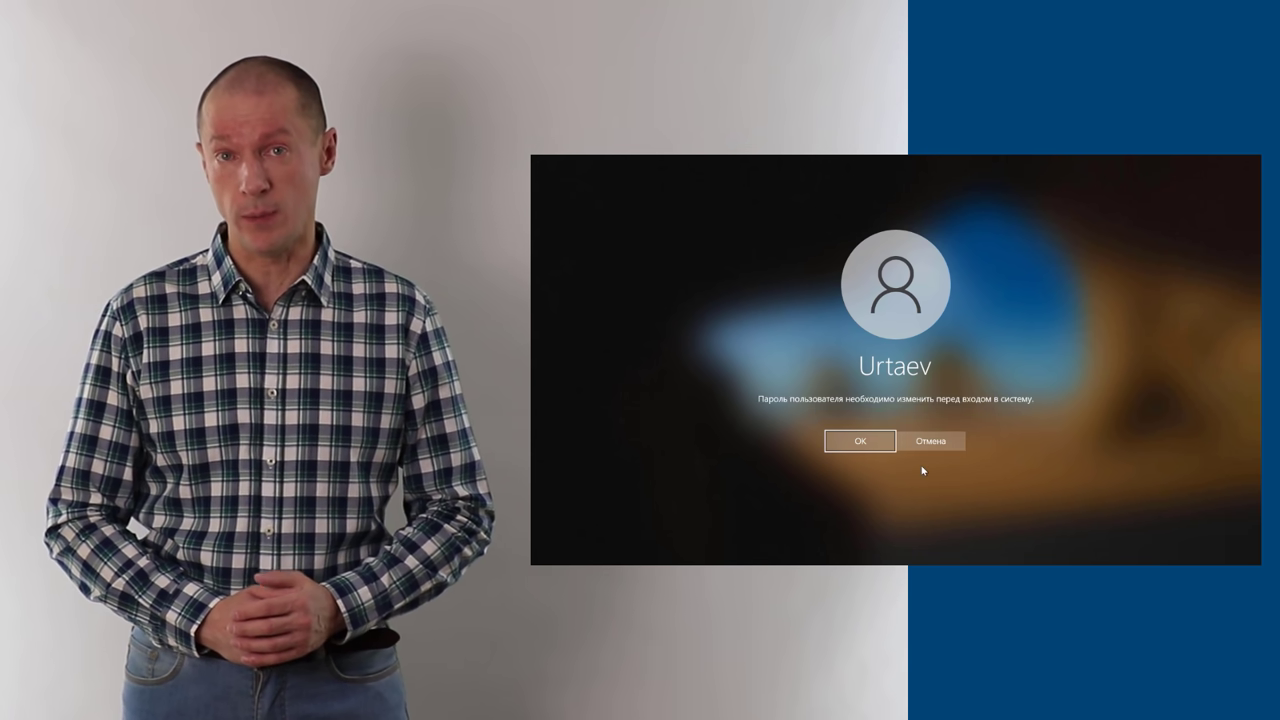
left_click(851, 443)
type("••••")
left_click(818, 440)
type("••••")
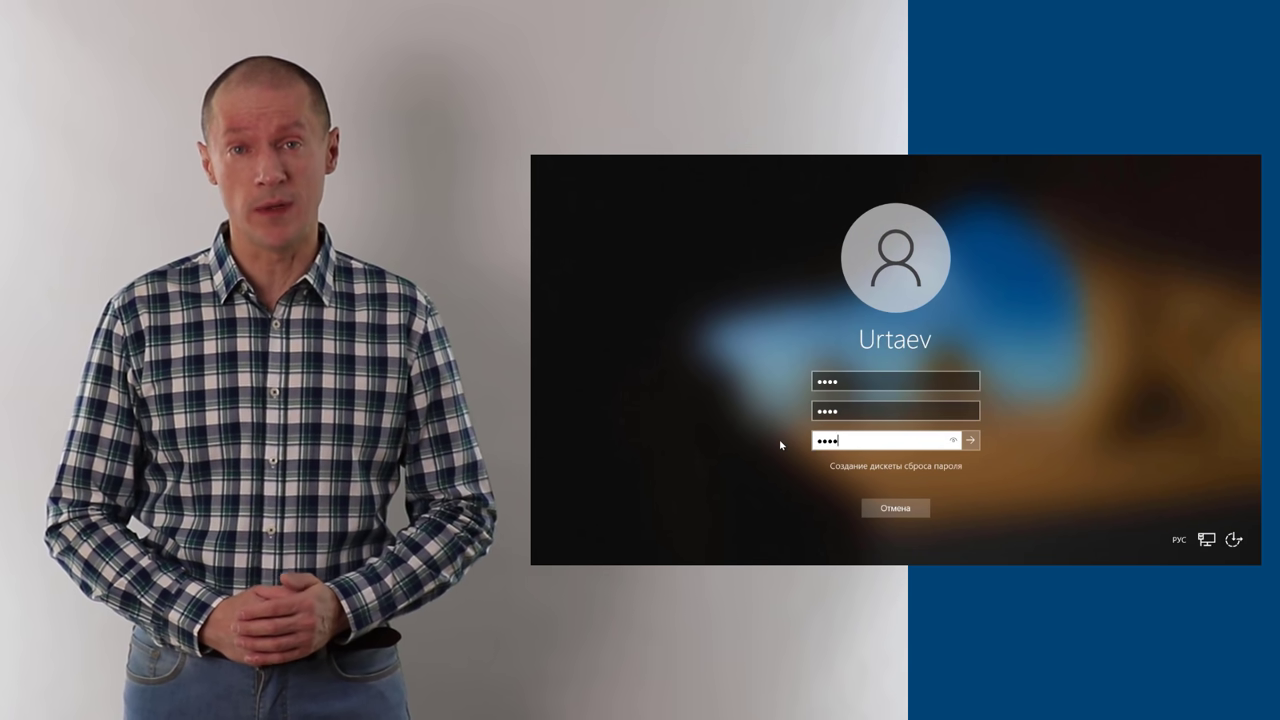
key("Return")
left_click(897, 430)
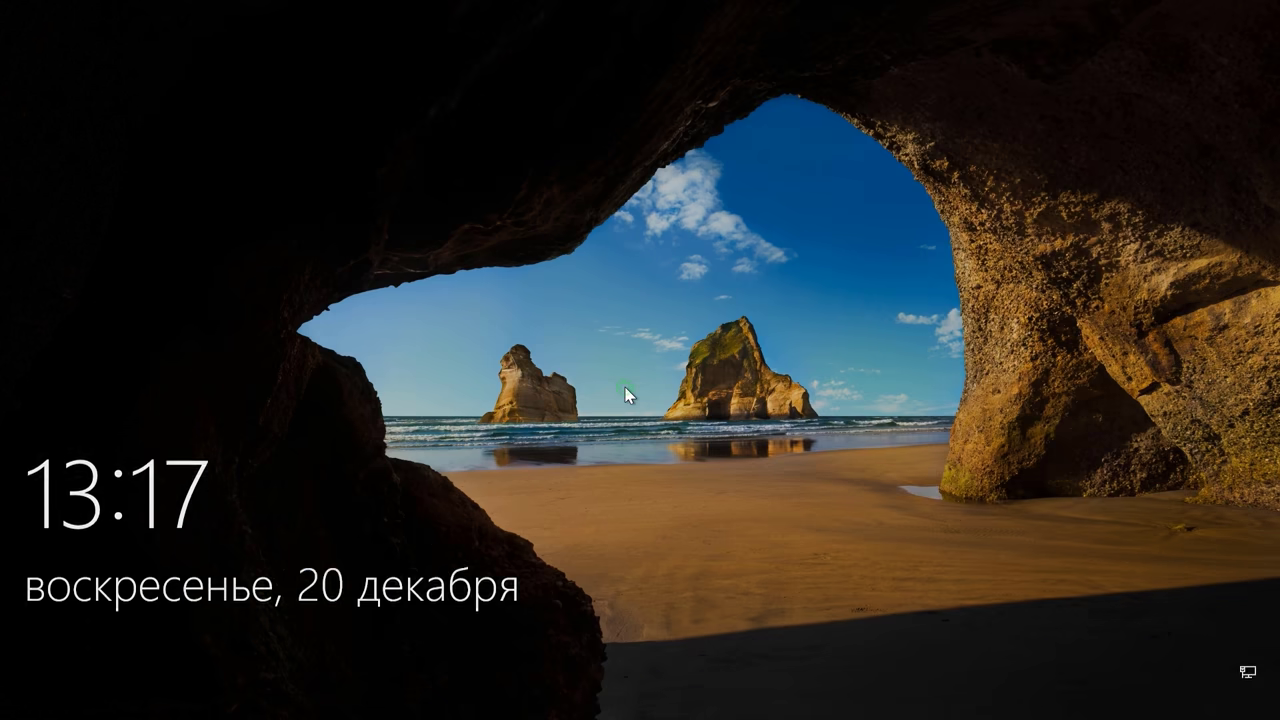
Step: Dismiss the lock screen and sign in with Войти to reach the desktop
left_click(628, 395)
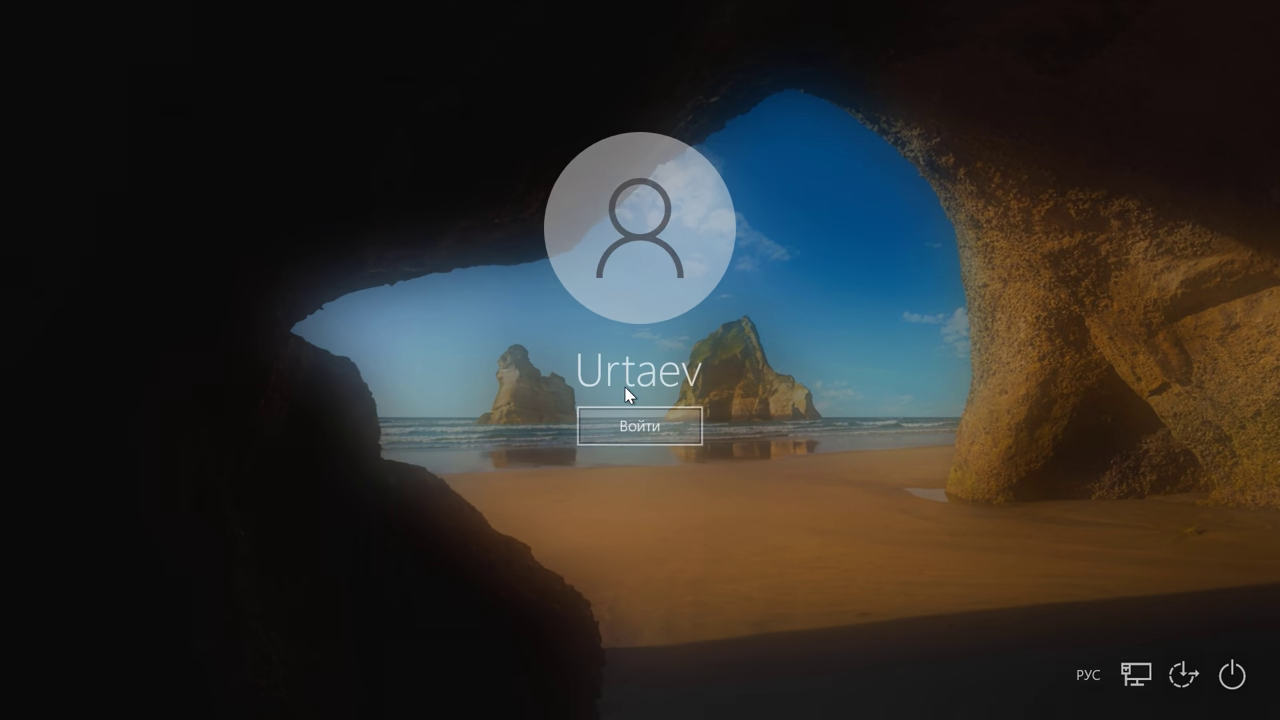
left_click(640, 424)
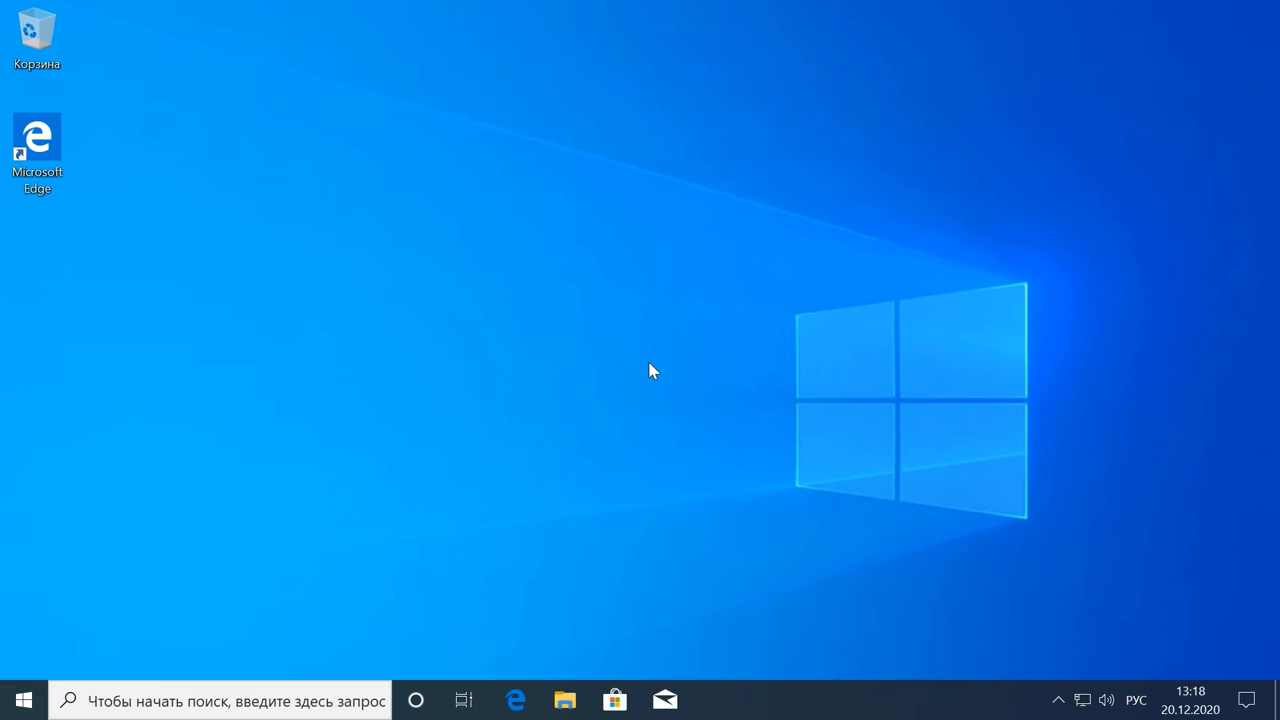
Step: Bring up the Ctrl+Alt+Del security screen and choose Изменить пароль
key("ctrl+super+o")
key("ctrl")
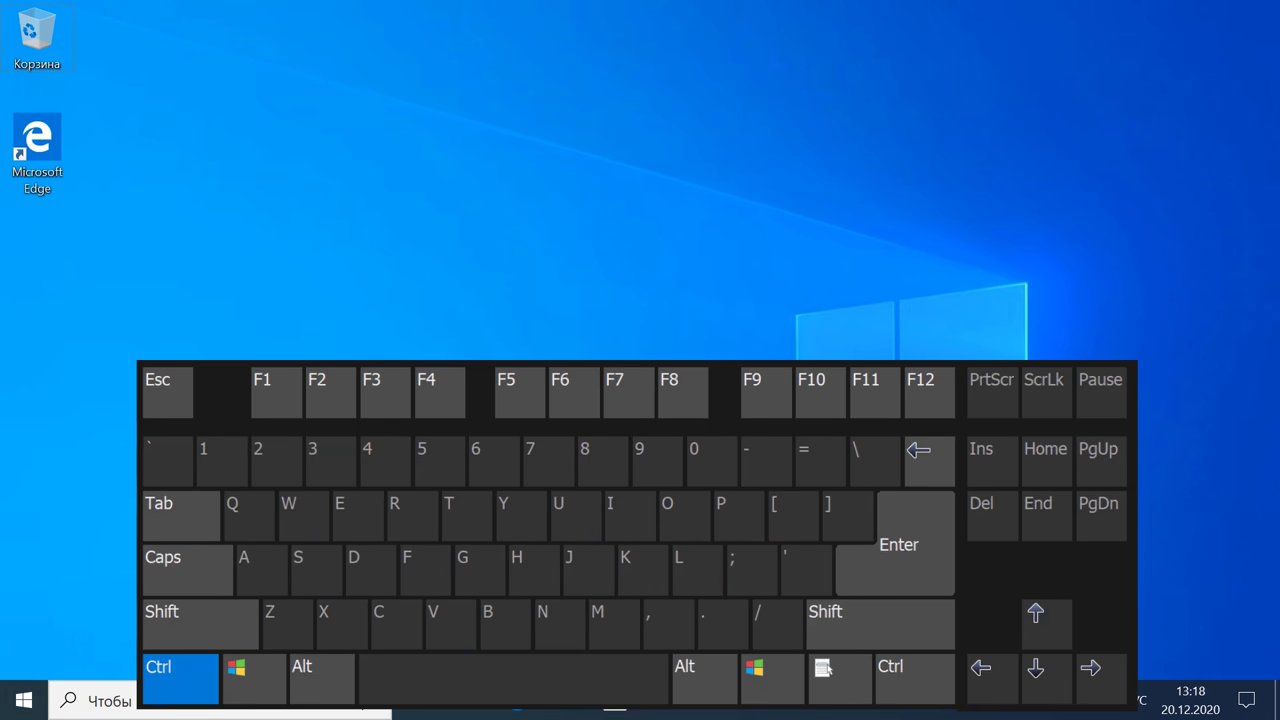
key("alt")
key("ctrl+alt+Delete")
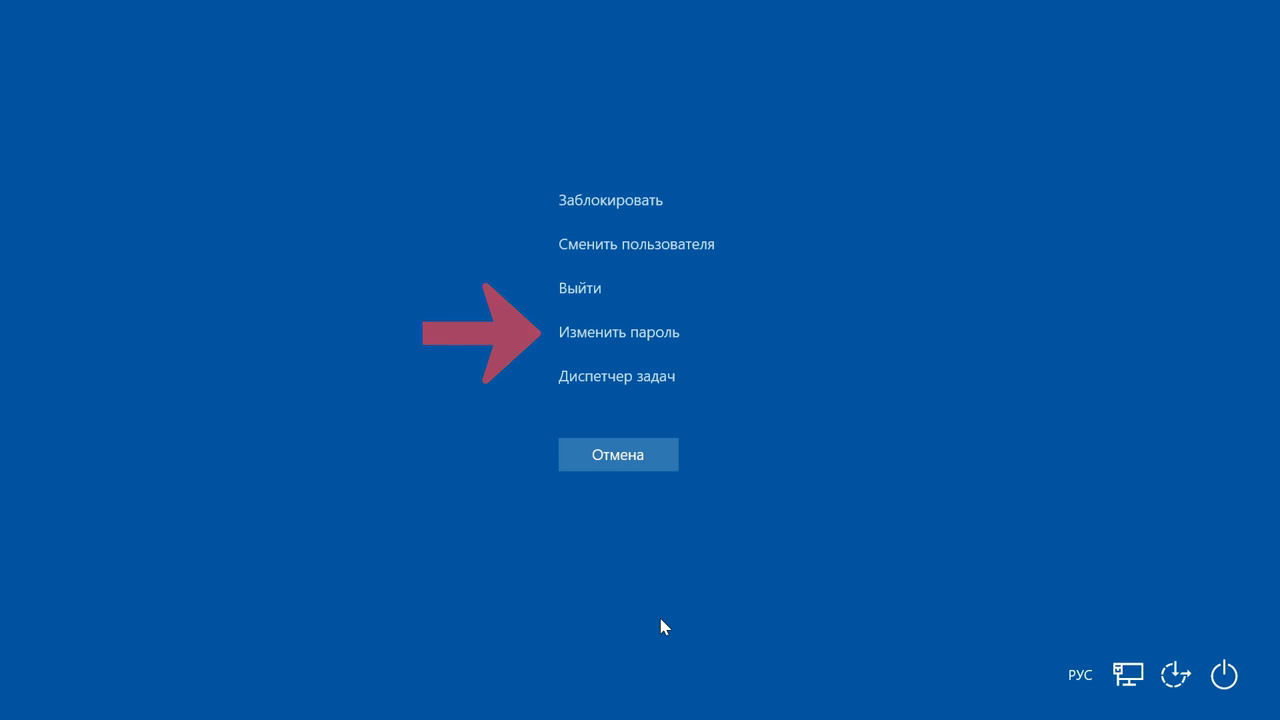
left_click(603, 336)
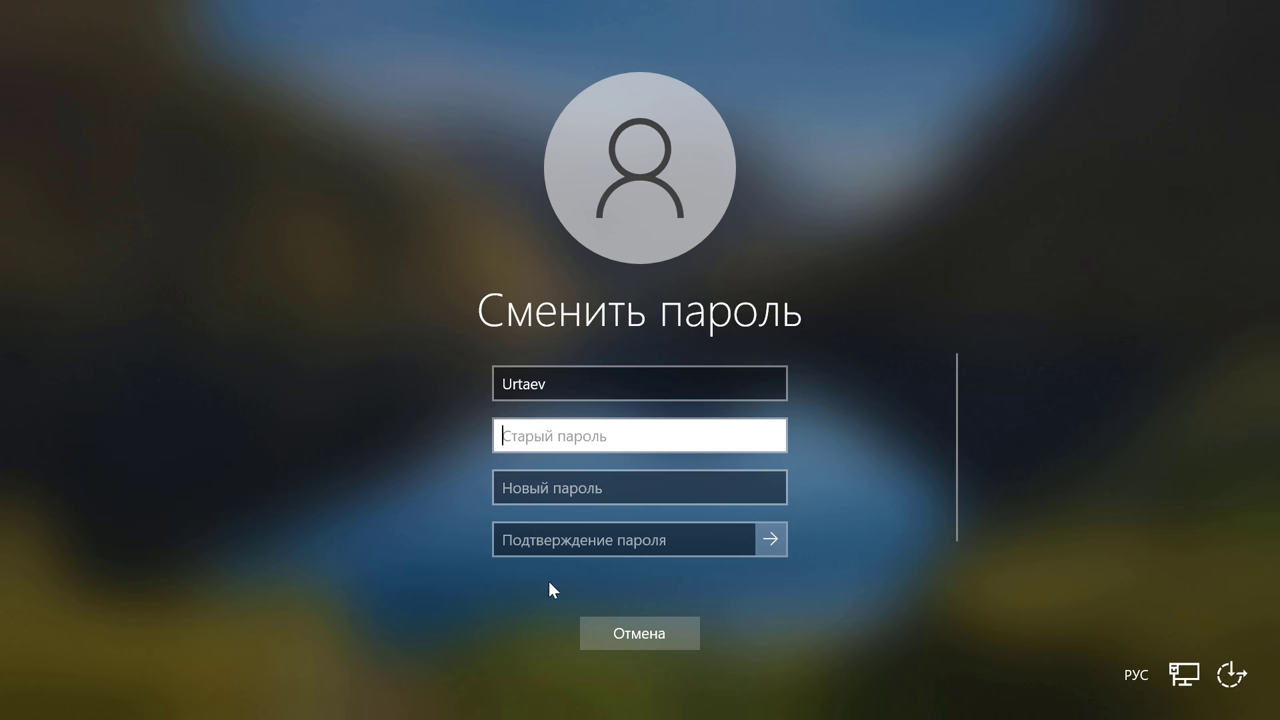
Step: Submit the password change with all fields blank and acknowledge Пароль был изменен
left_click(771, 539)
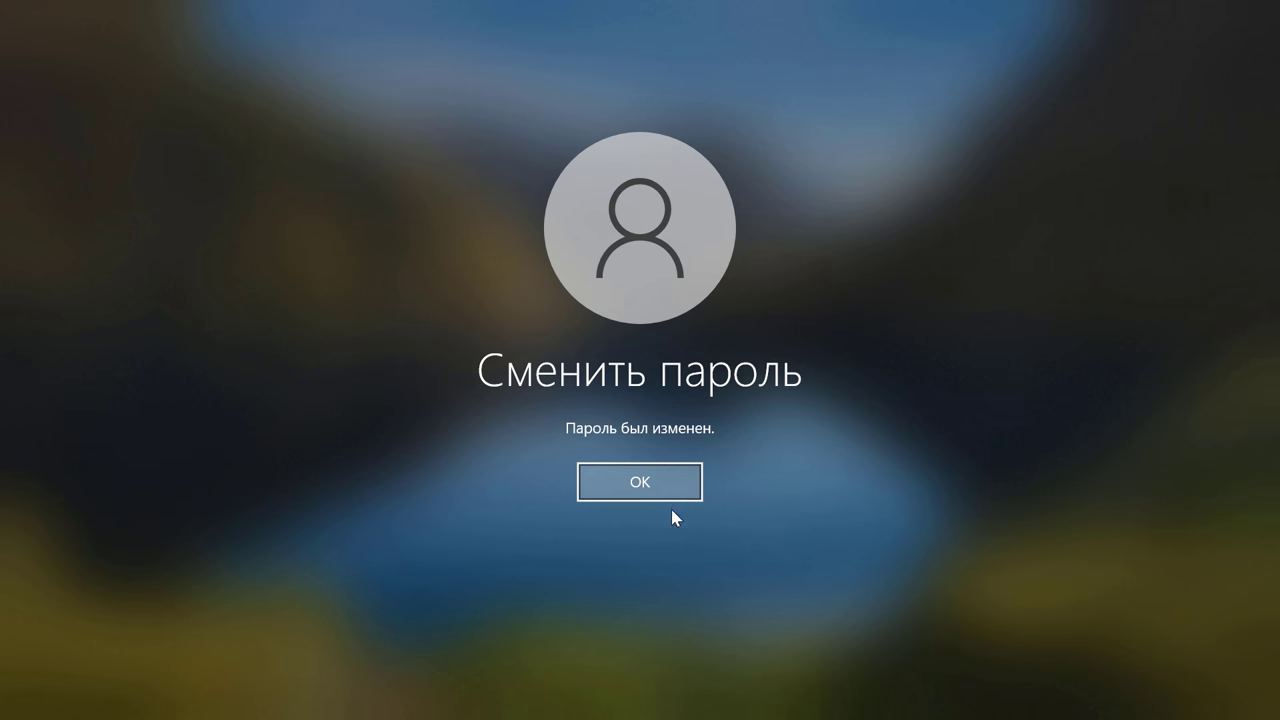
left_click(651, 484)
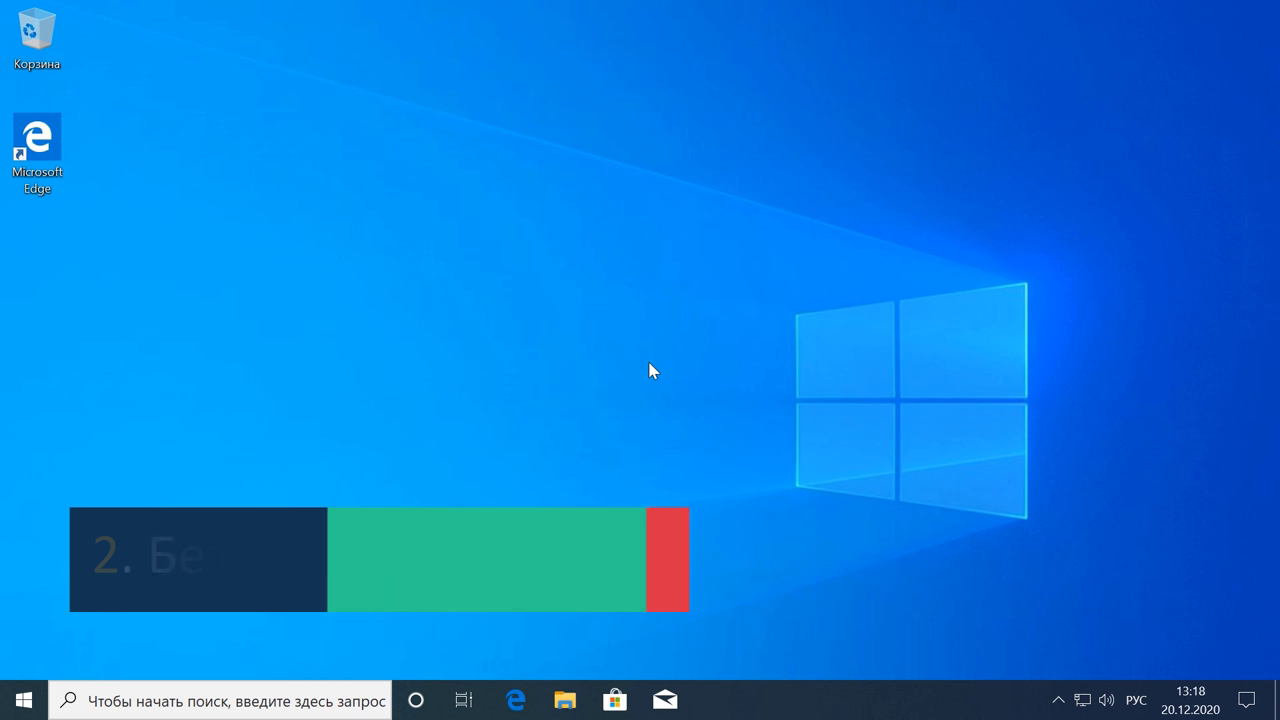
Step: Press Ctrl+Alt+Del again and choose Изменить пароль
key("ctrl")
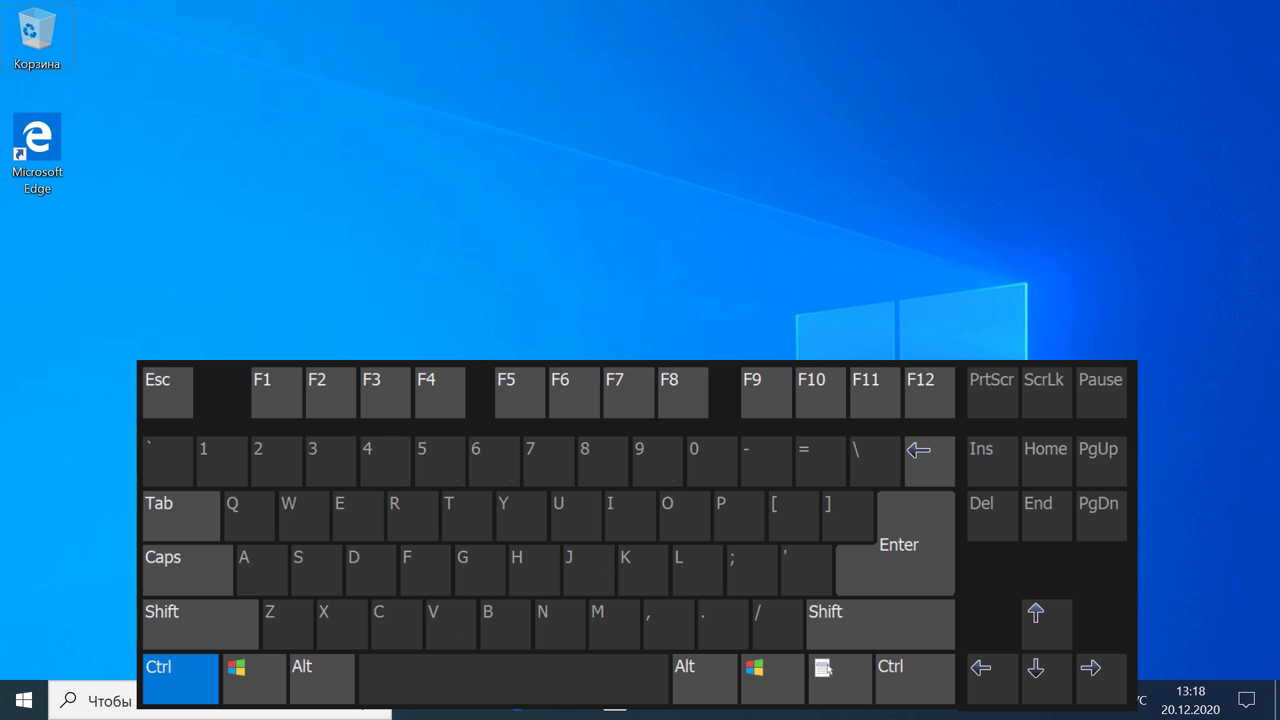
key("ctrl+alt")
key("ctrl+alt+Delete")
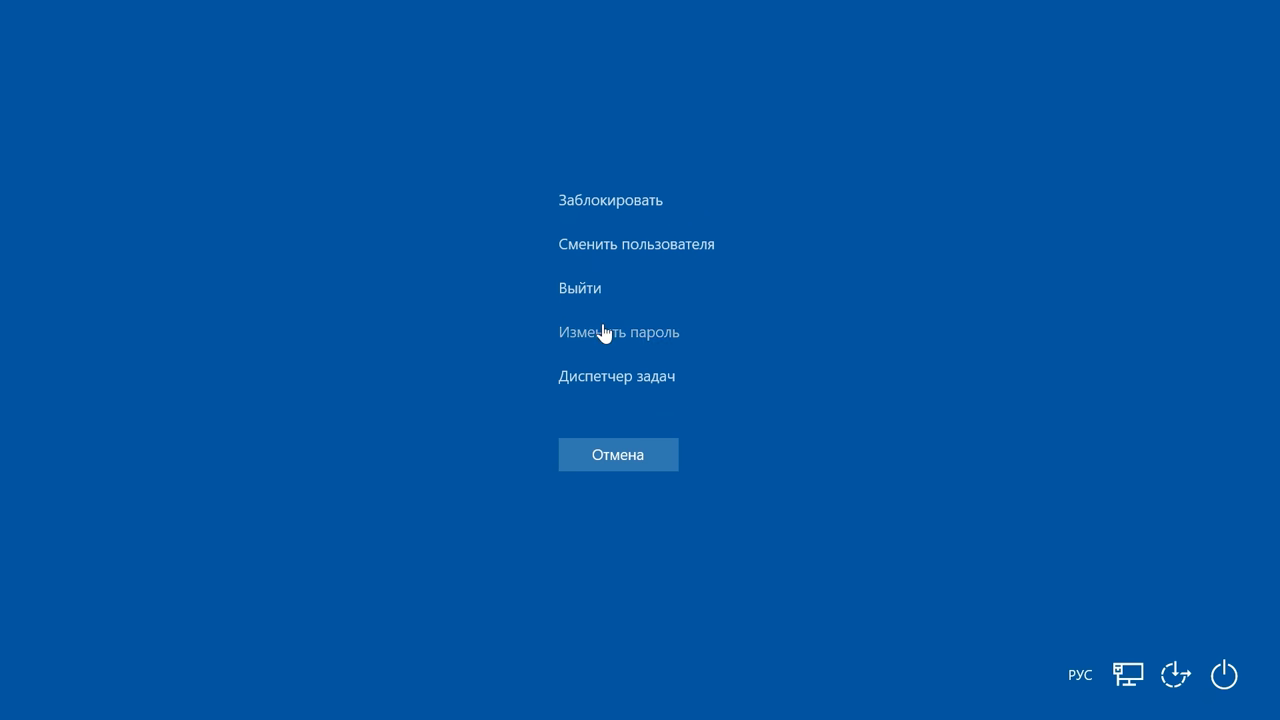
left_click(617, 335)
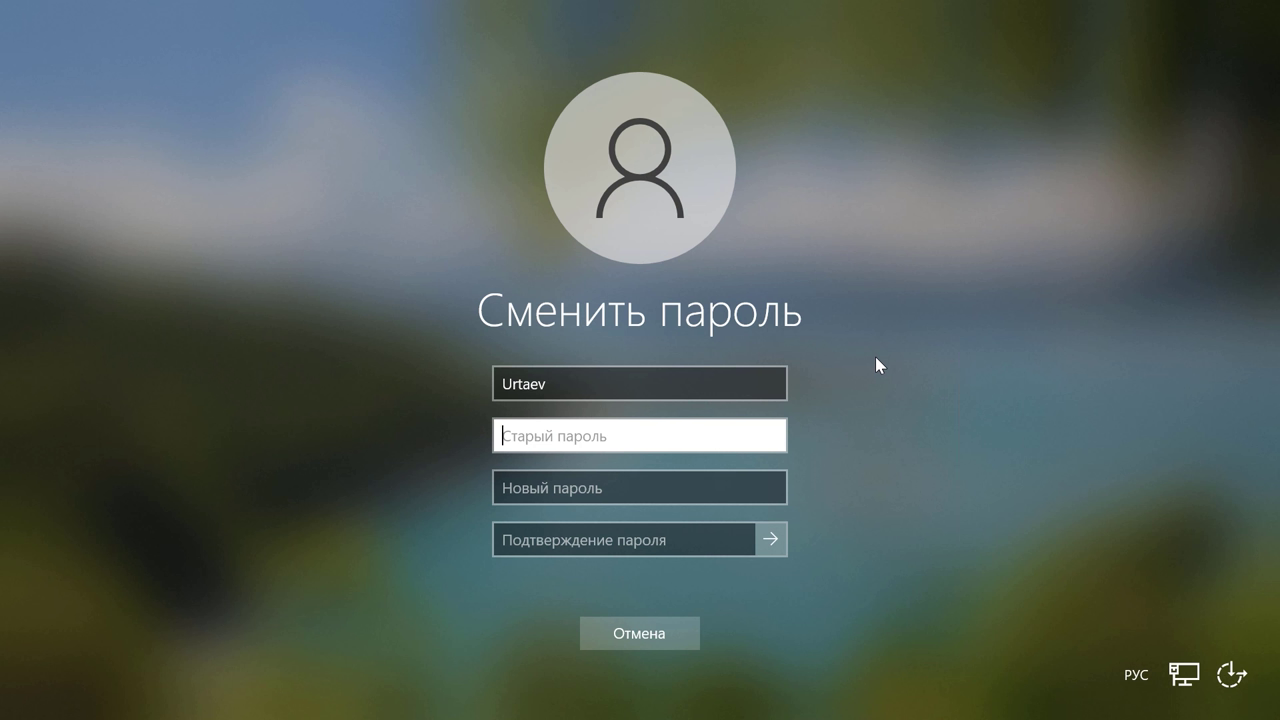
Step: Fill in the old password and a new four-character password with its confirmation, then confirm the change
type("1234")
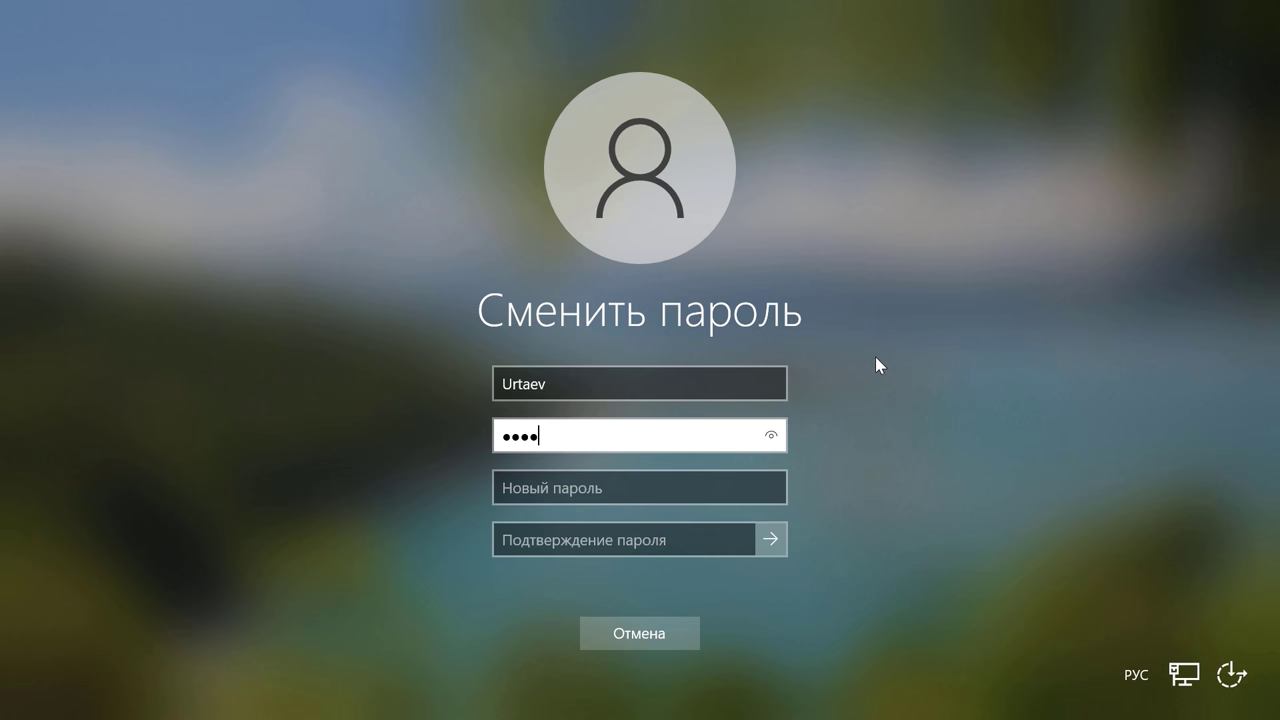
left_click(514, 484)
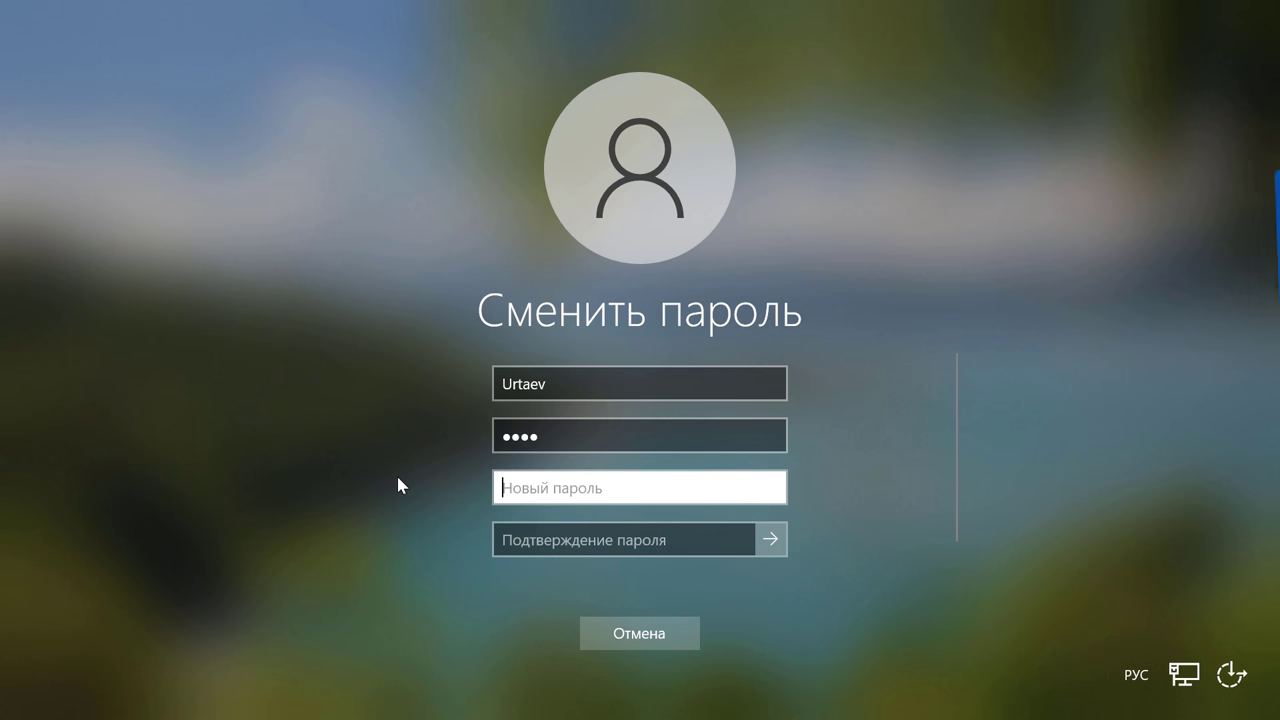
type("1234")
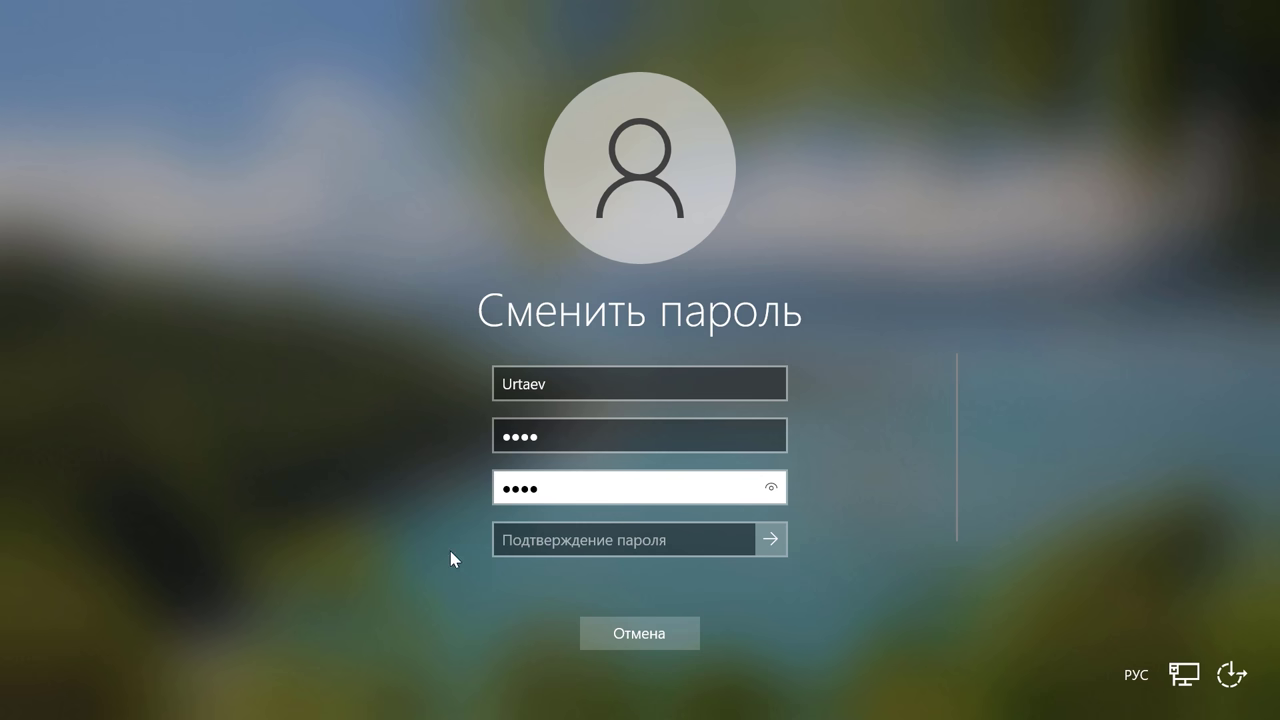
left_click(502, 545)
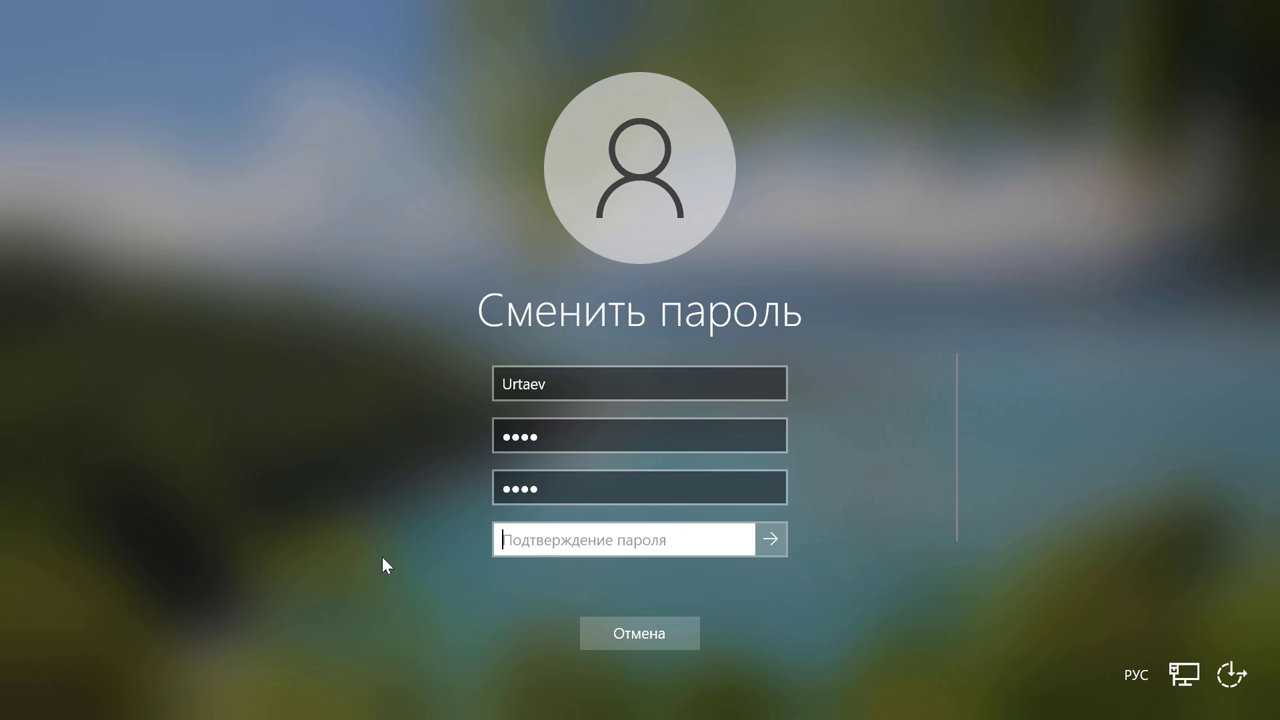
type("1234")
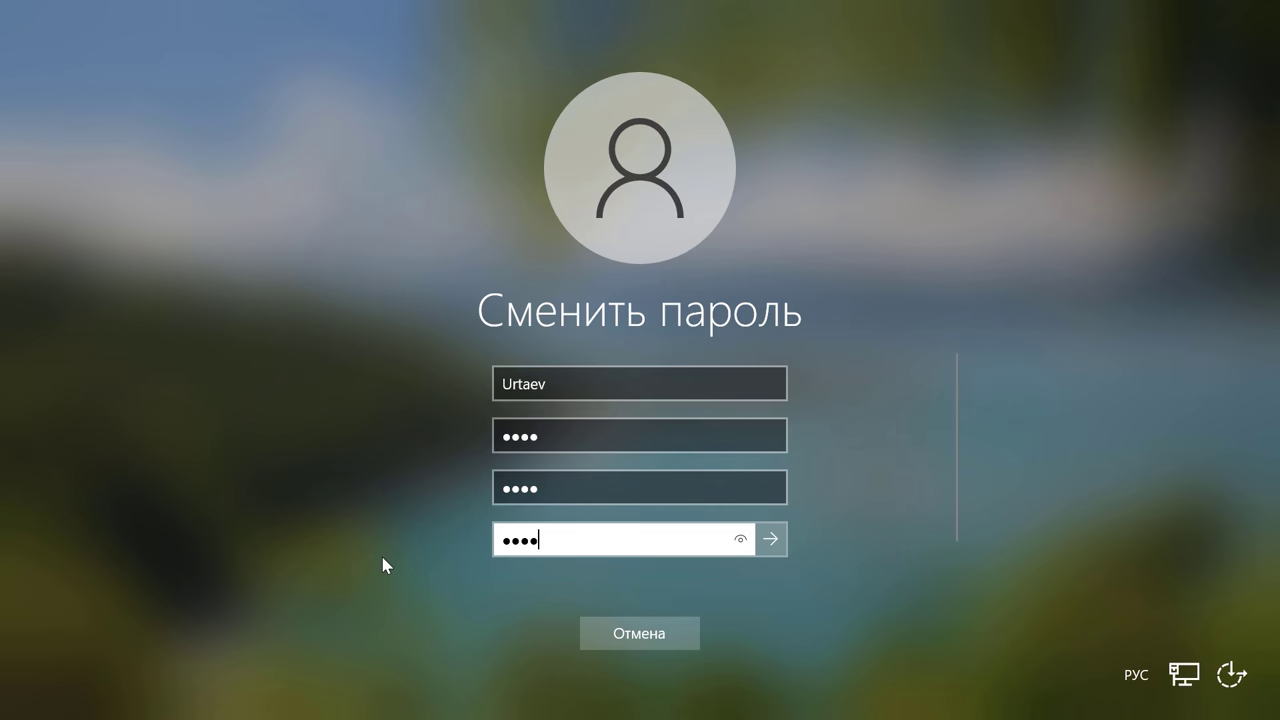
left_click(766, 539)
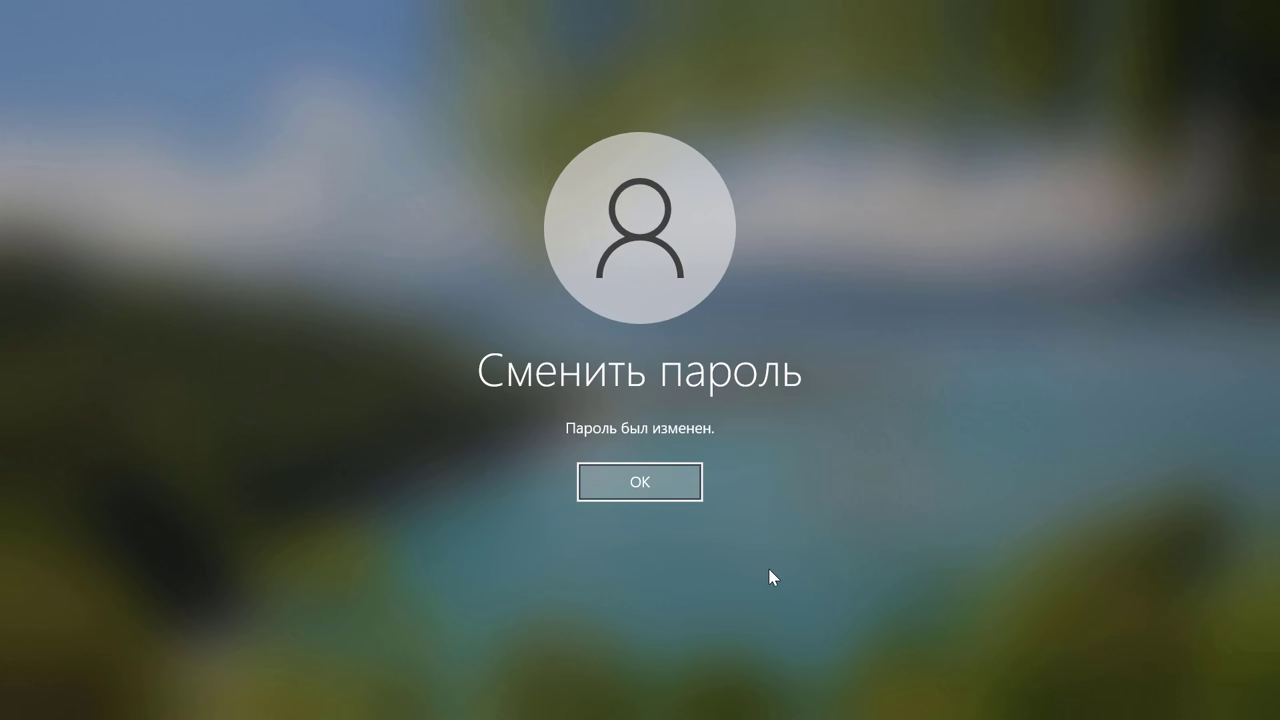
left_click(651, 483)
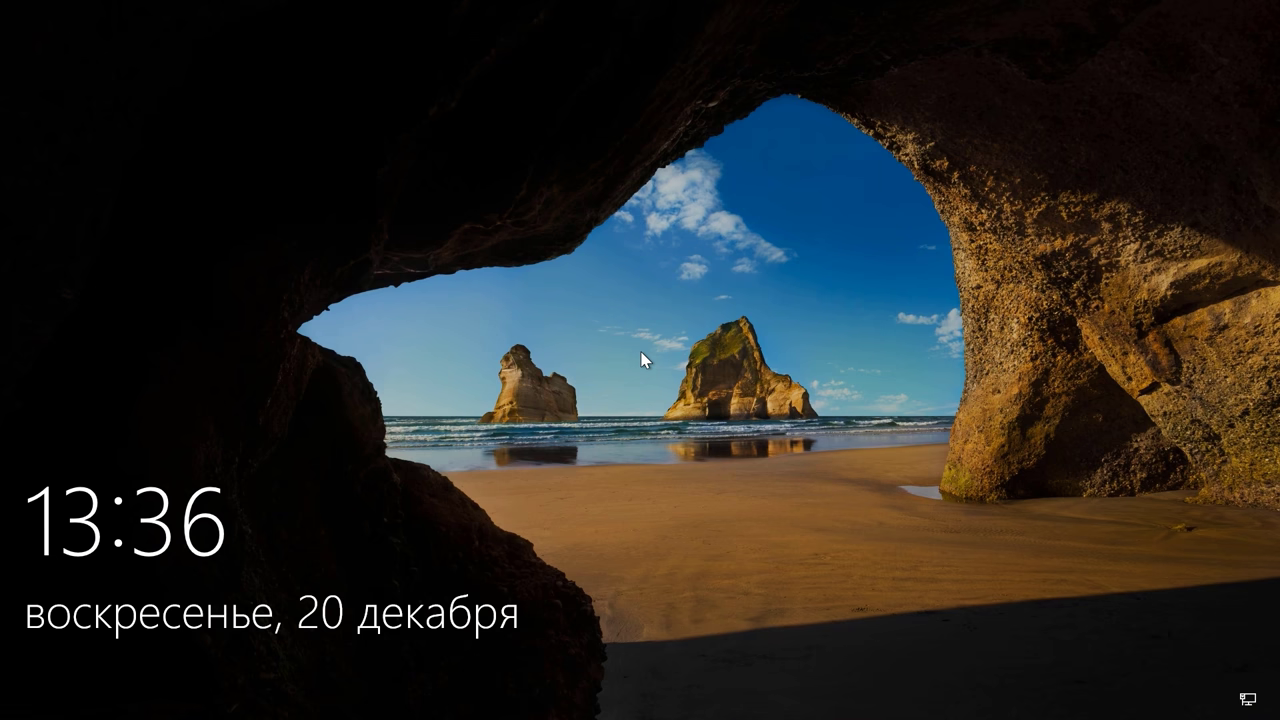
Step: Attempt to sign in with the account password, triggering the must-change notice
left_click(642, 363)
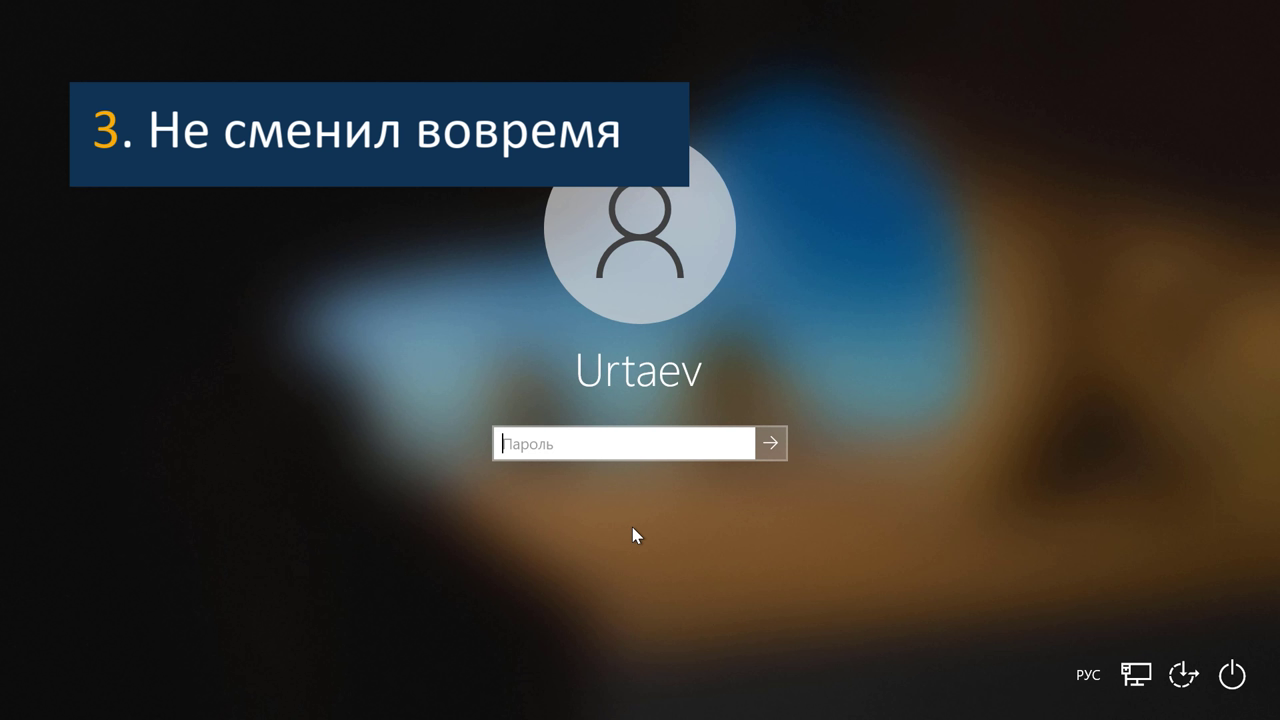
type("1234")
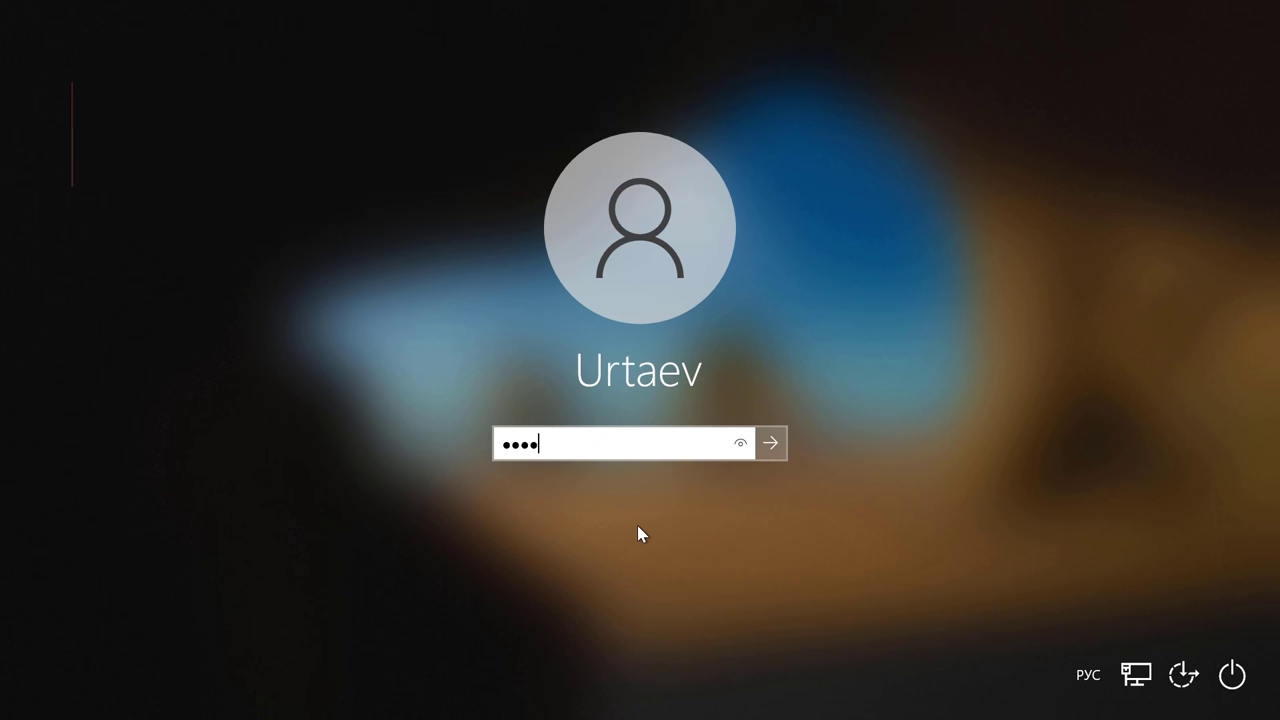
key("Return")
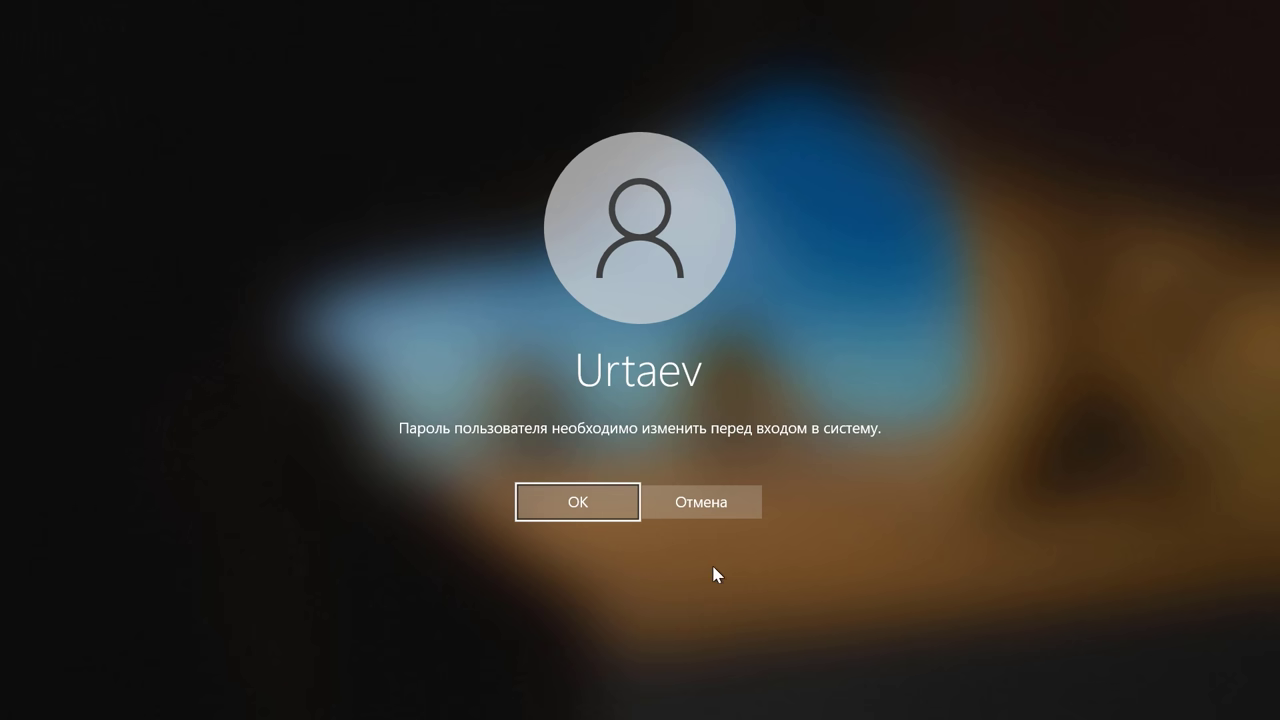
Step: Cancel the notice, sign in again, and accept changing the expired password
left_click(699, 503)
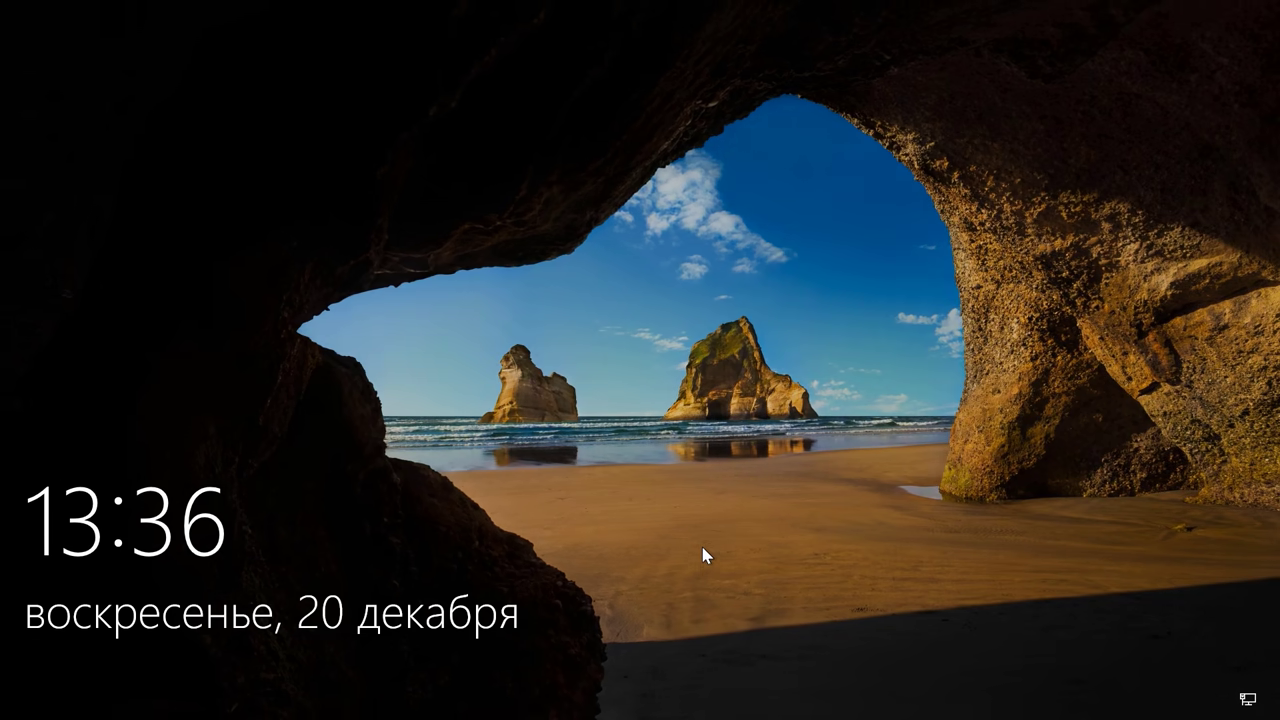
left_click(653, 487)
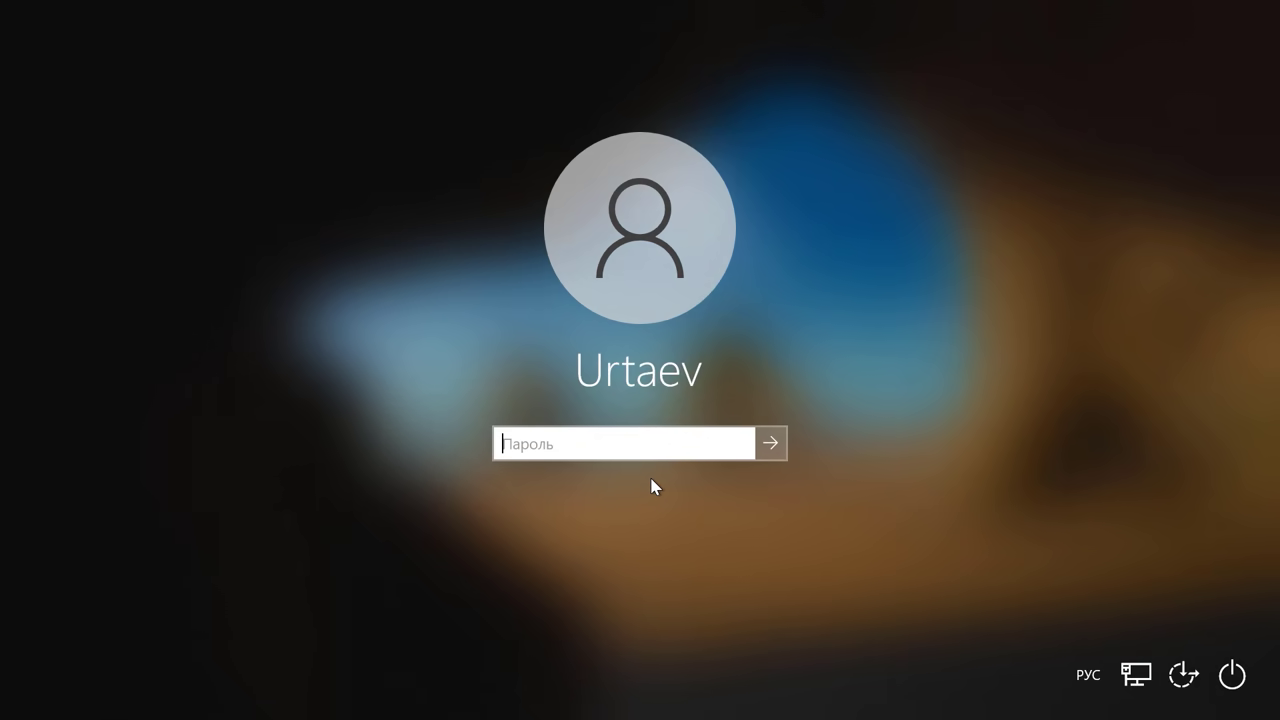
type("••••")
left_click(768, 444)
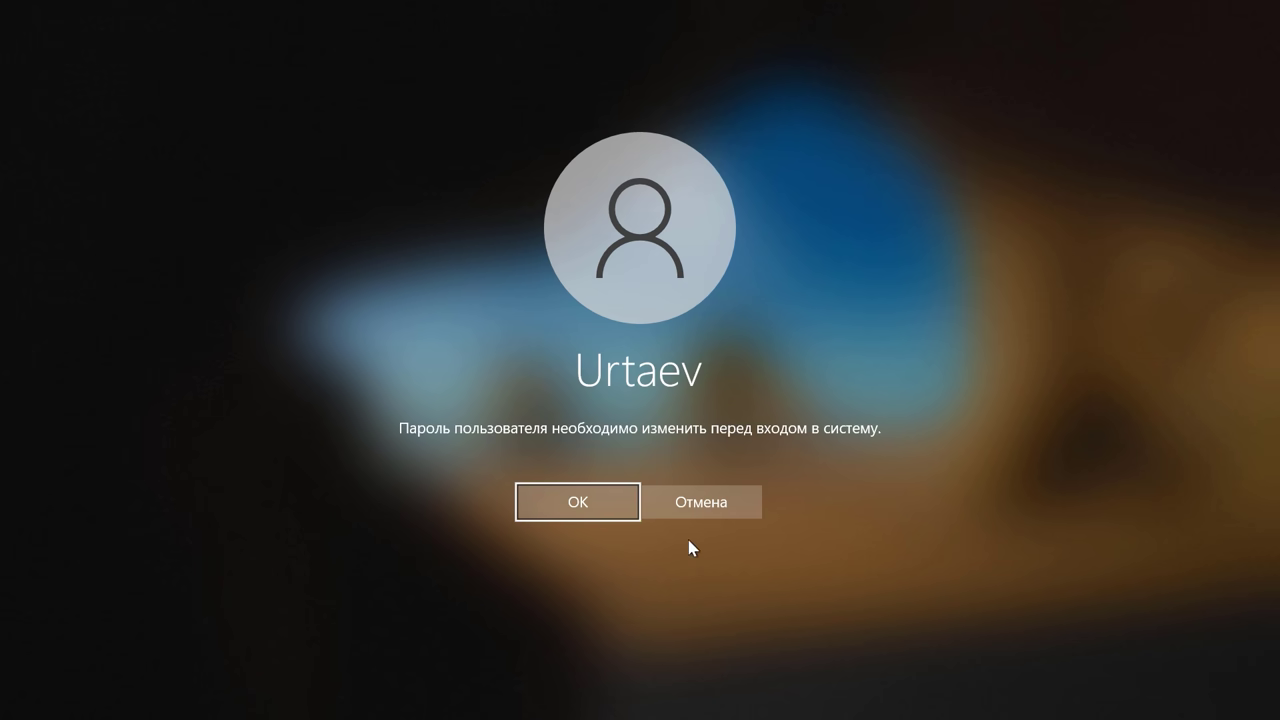
left_click(578, 503)
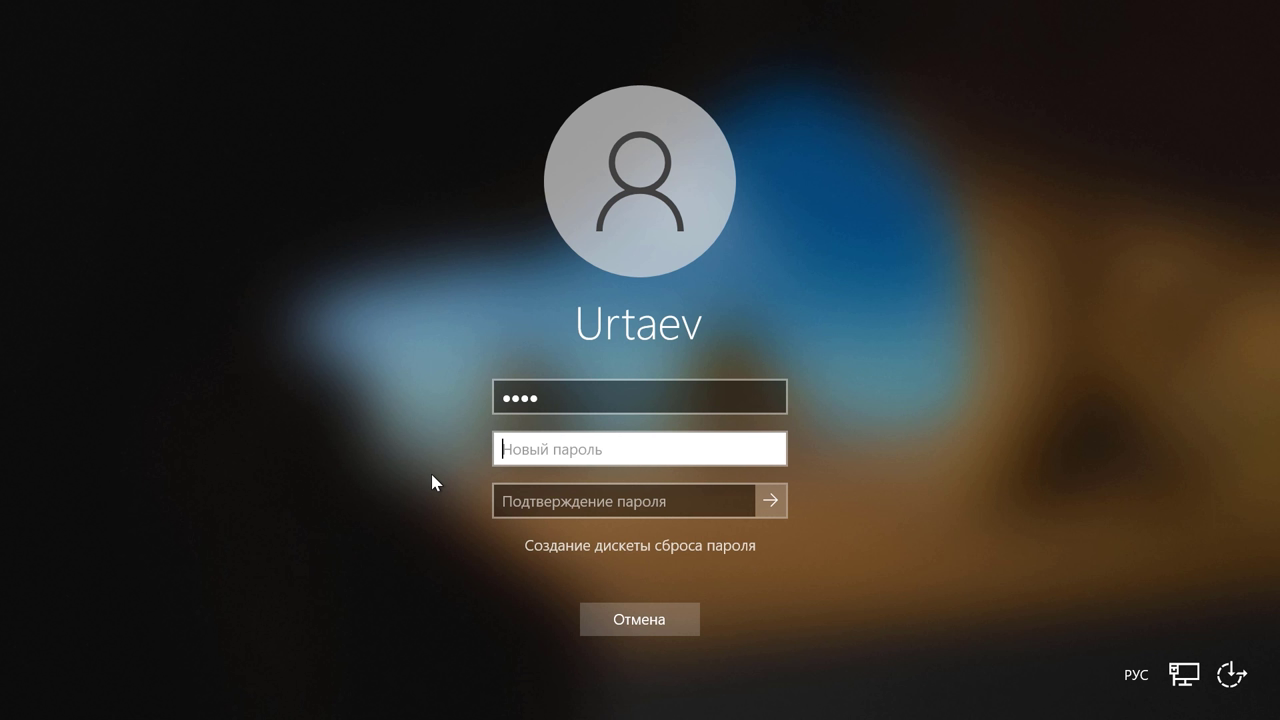
Step: Enter and confirm the new password, submit it, and acknowledge Пароль был изменен
type("••••")
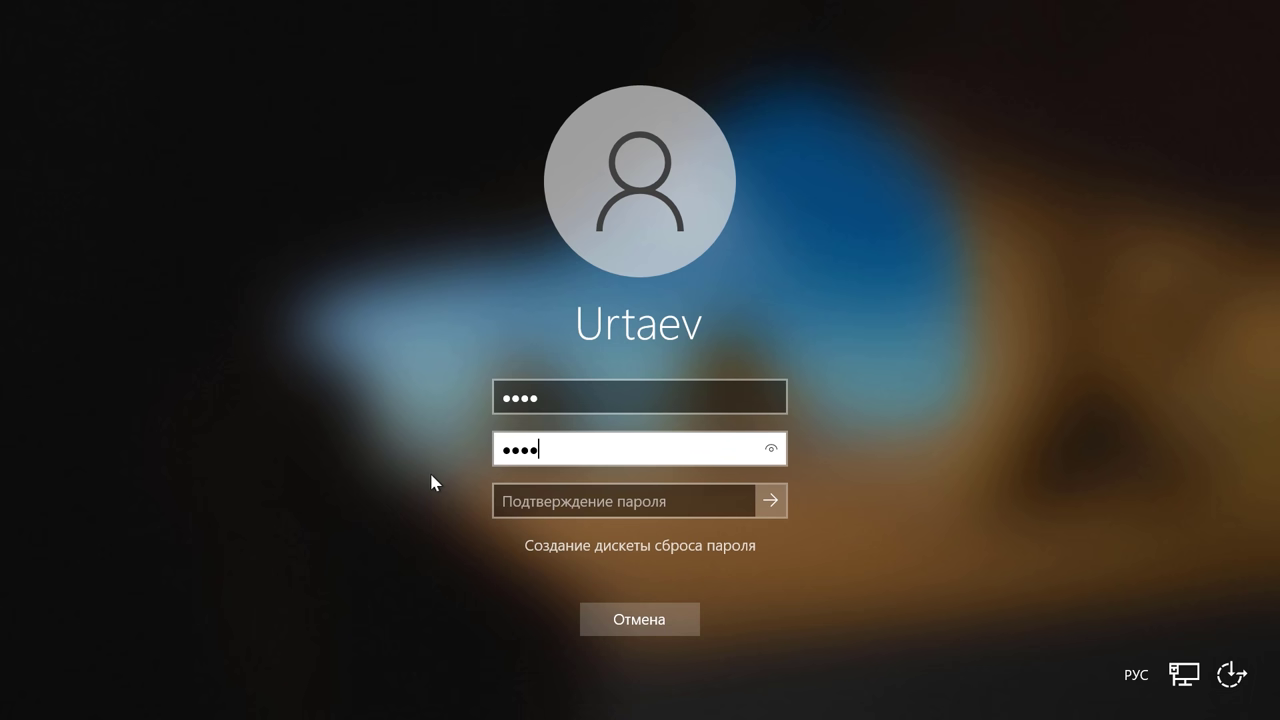
left_click(503, 500)
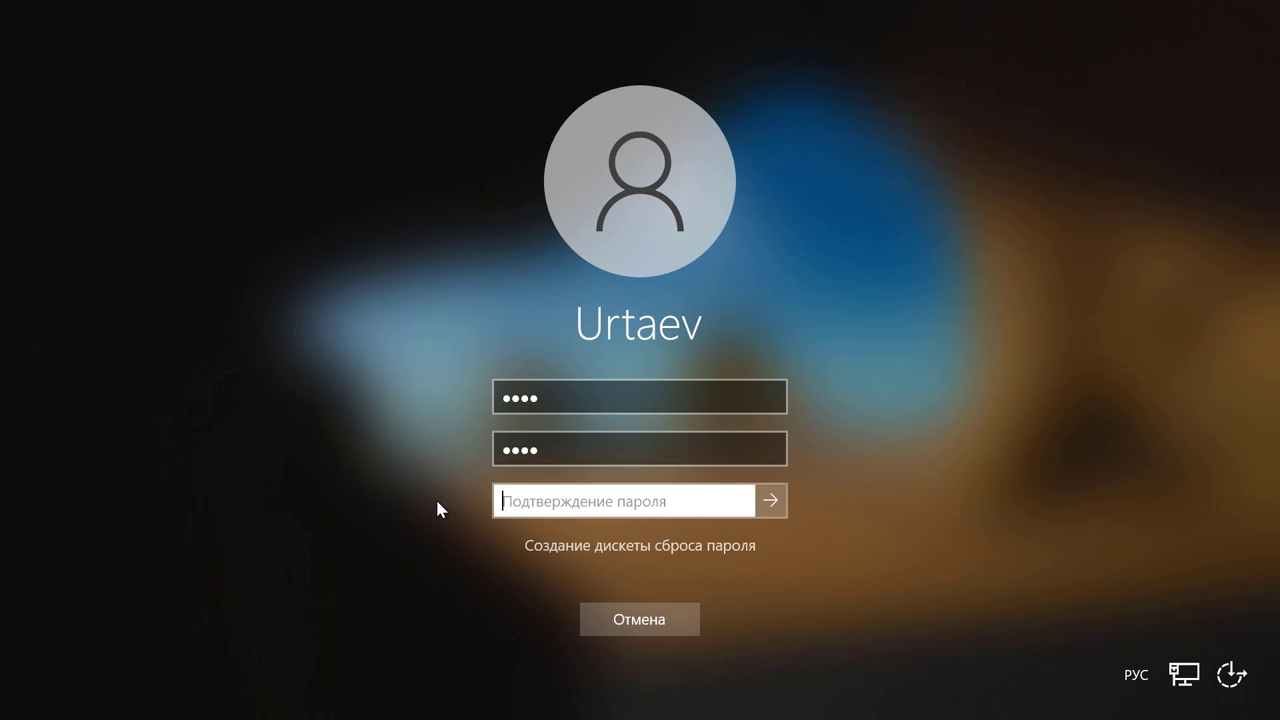
type("••••")
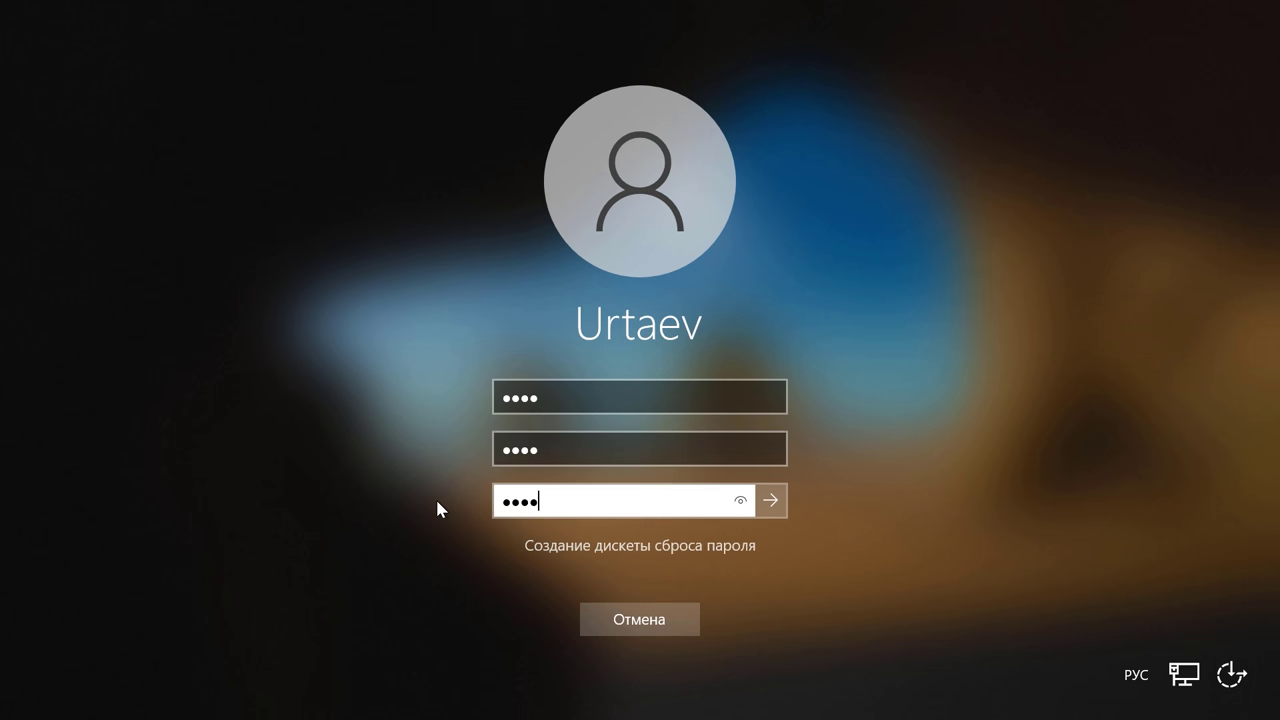
left_click(771, 502)
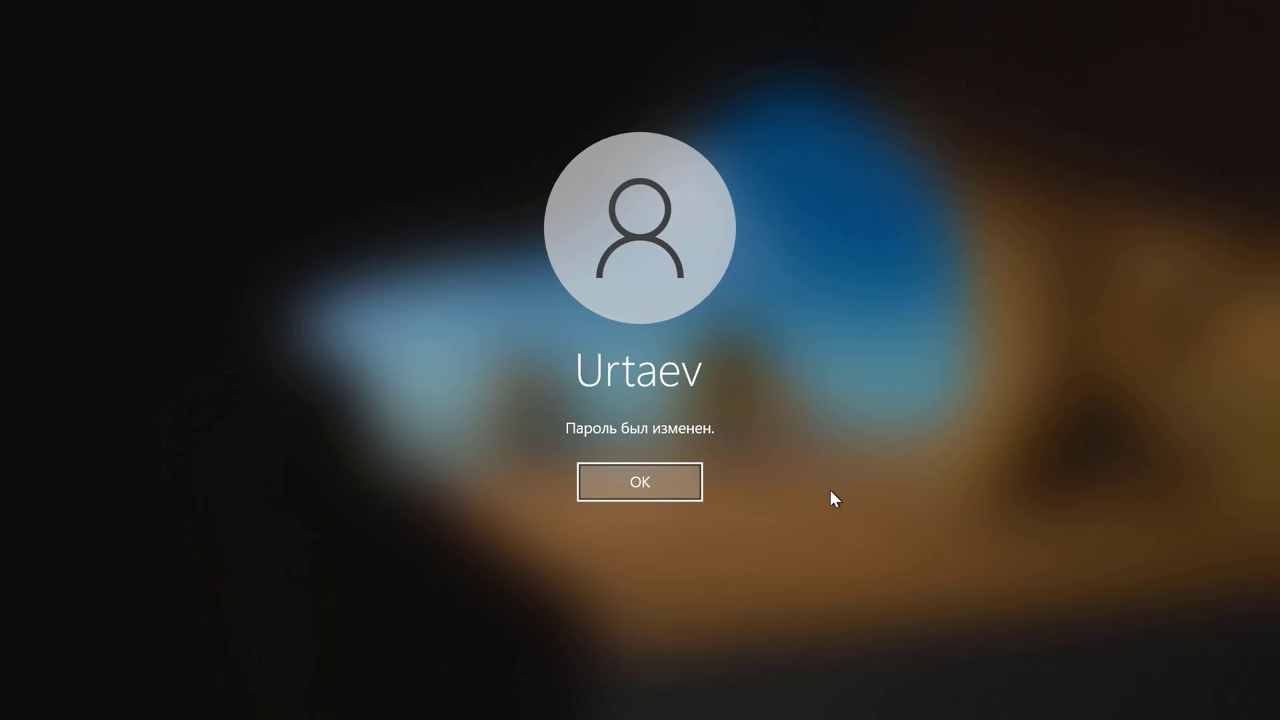
left_click(652, 485)
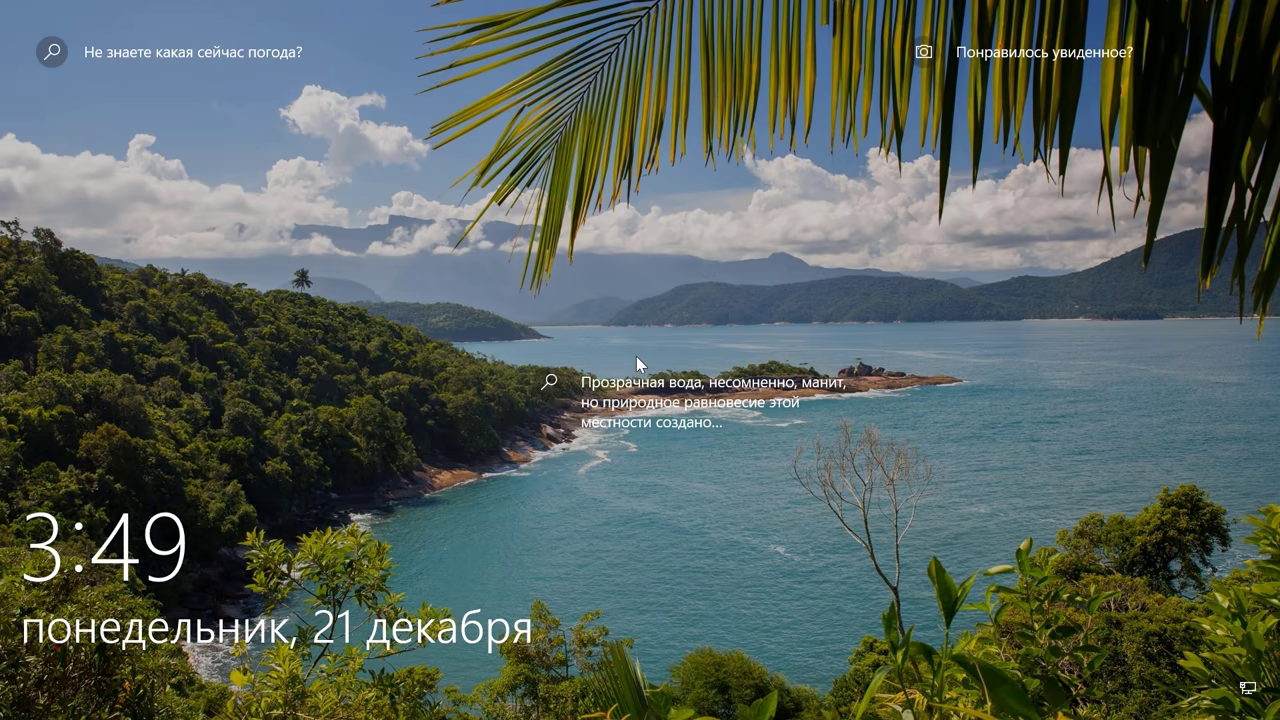
Step: Dismiss the lock screen and sign in with the account password
left_click(636, 356)
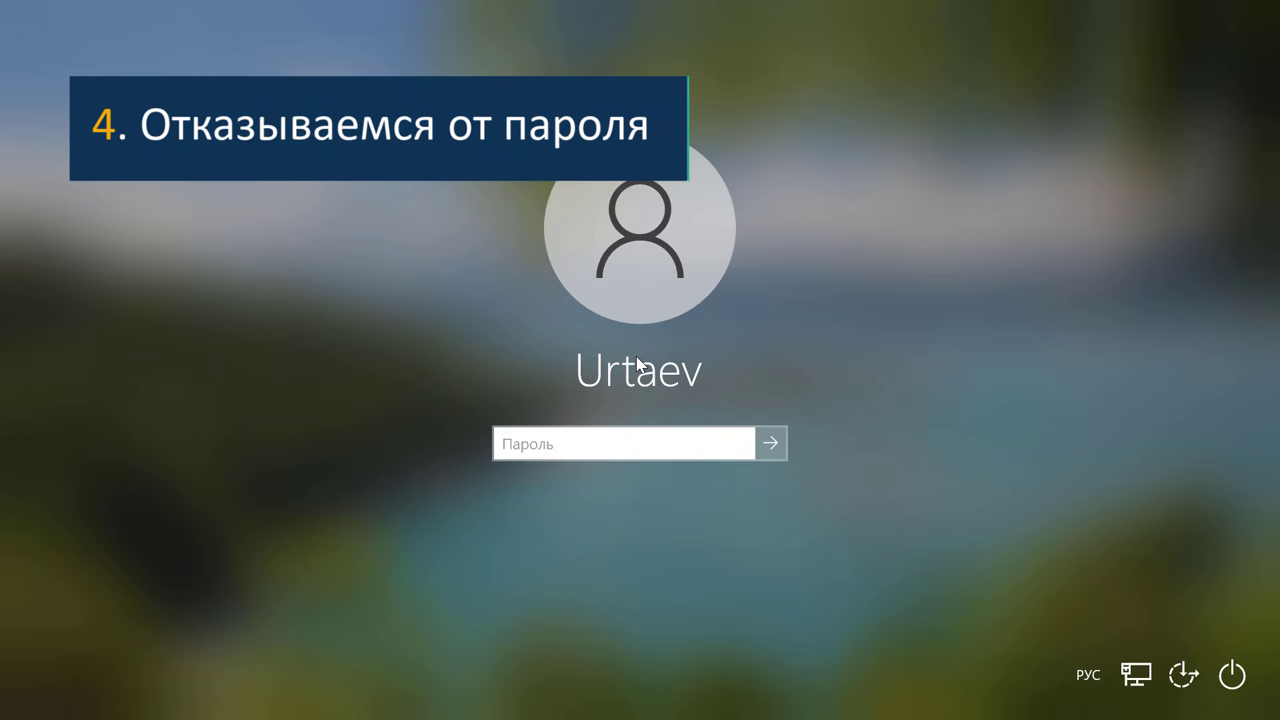
type("1234")
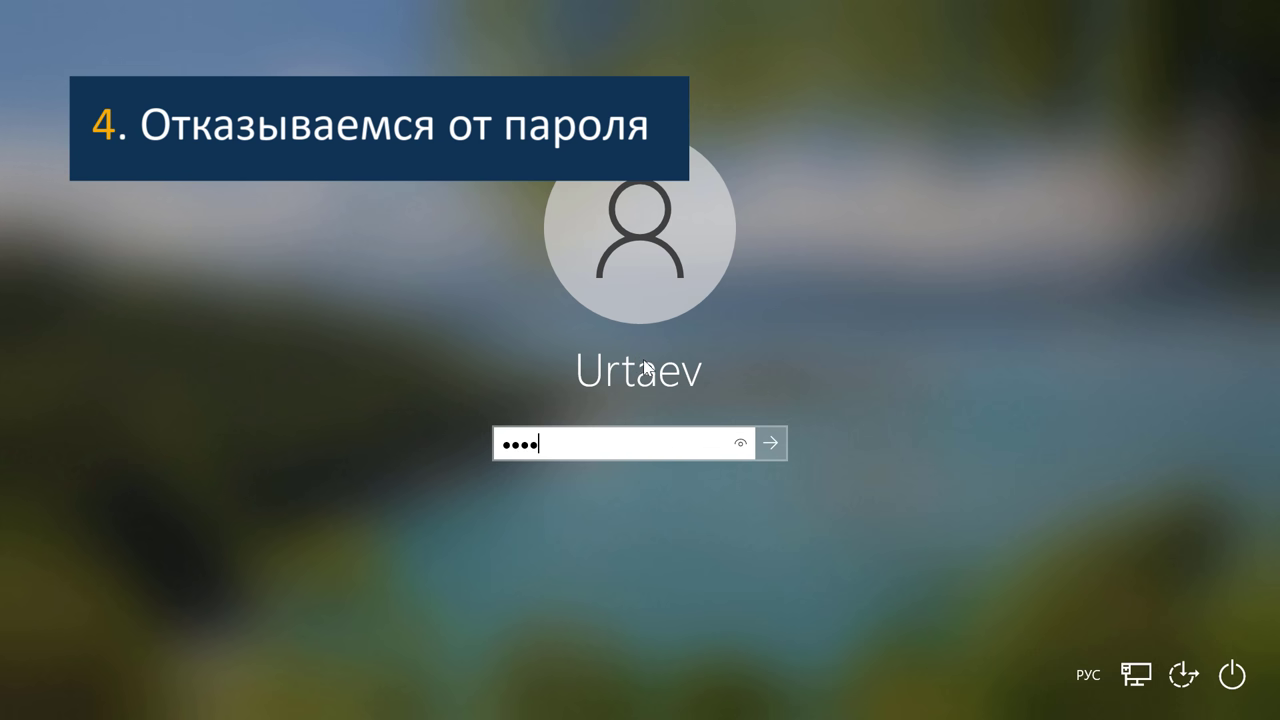
left_click(762, 451)
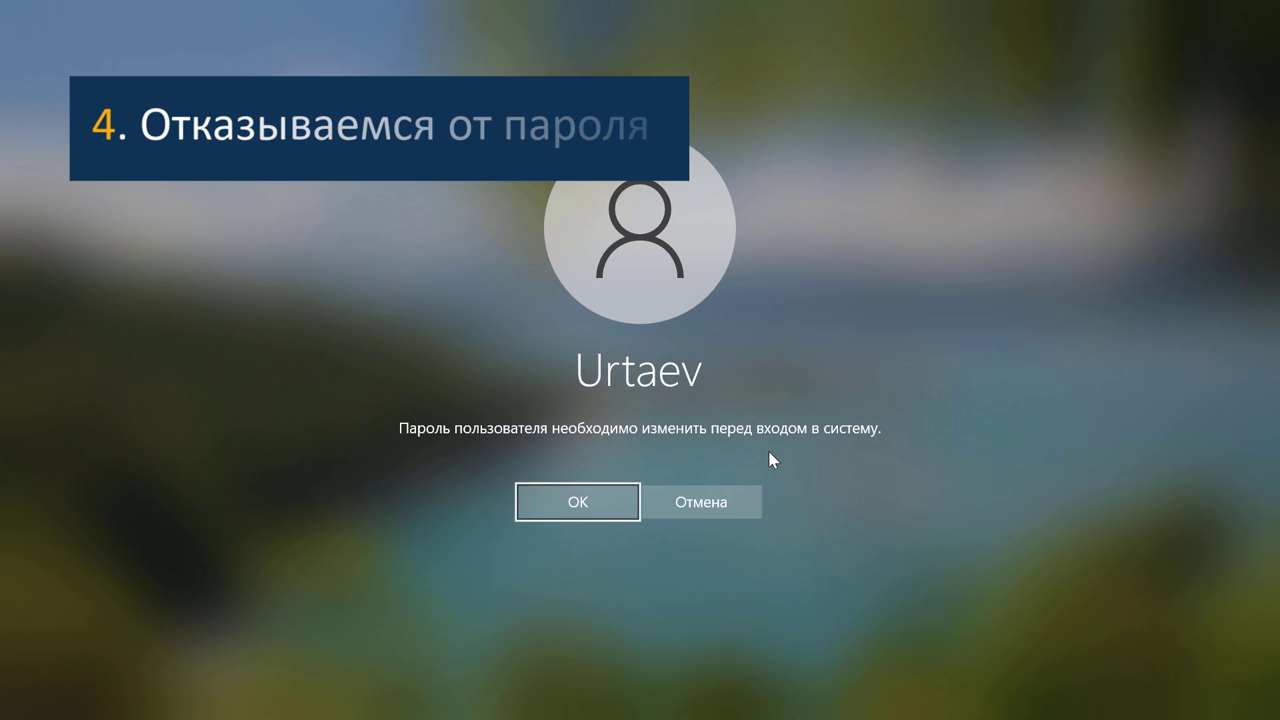
Step: Accept the must-change prompt, submit with blank new-password fields, and confirm
left_click(586, 503)
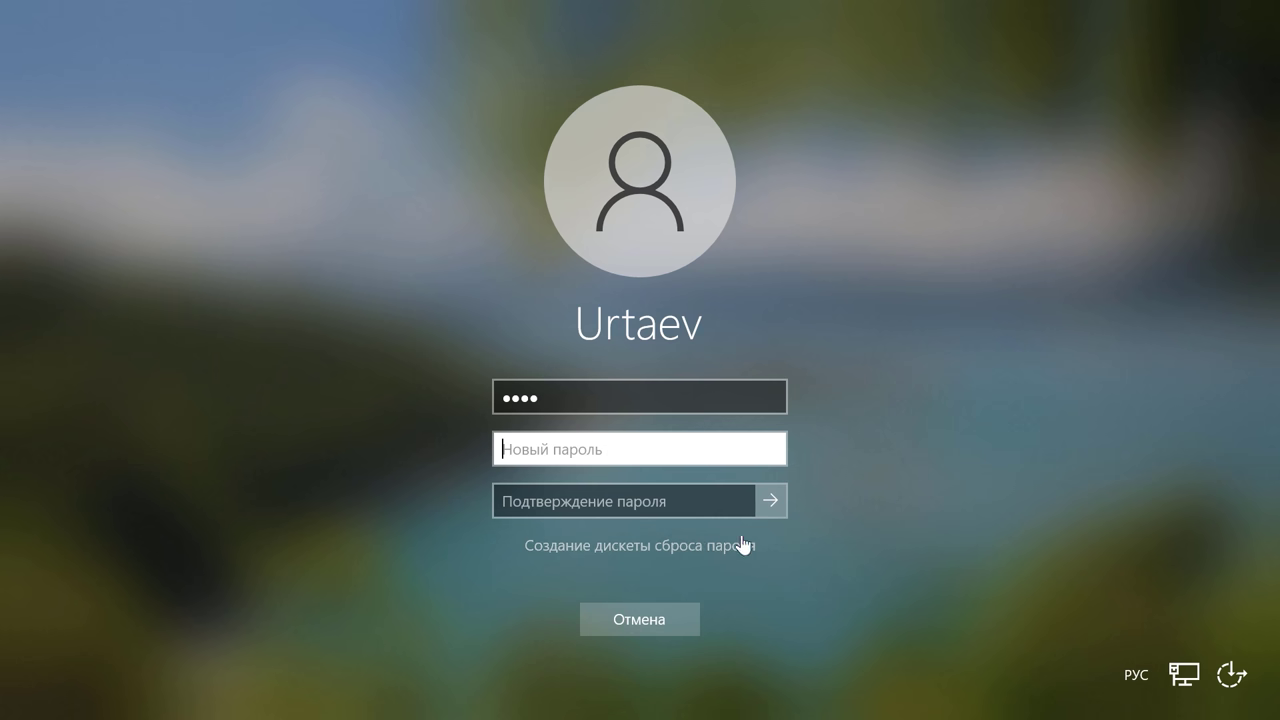
left_click(769, 500)
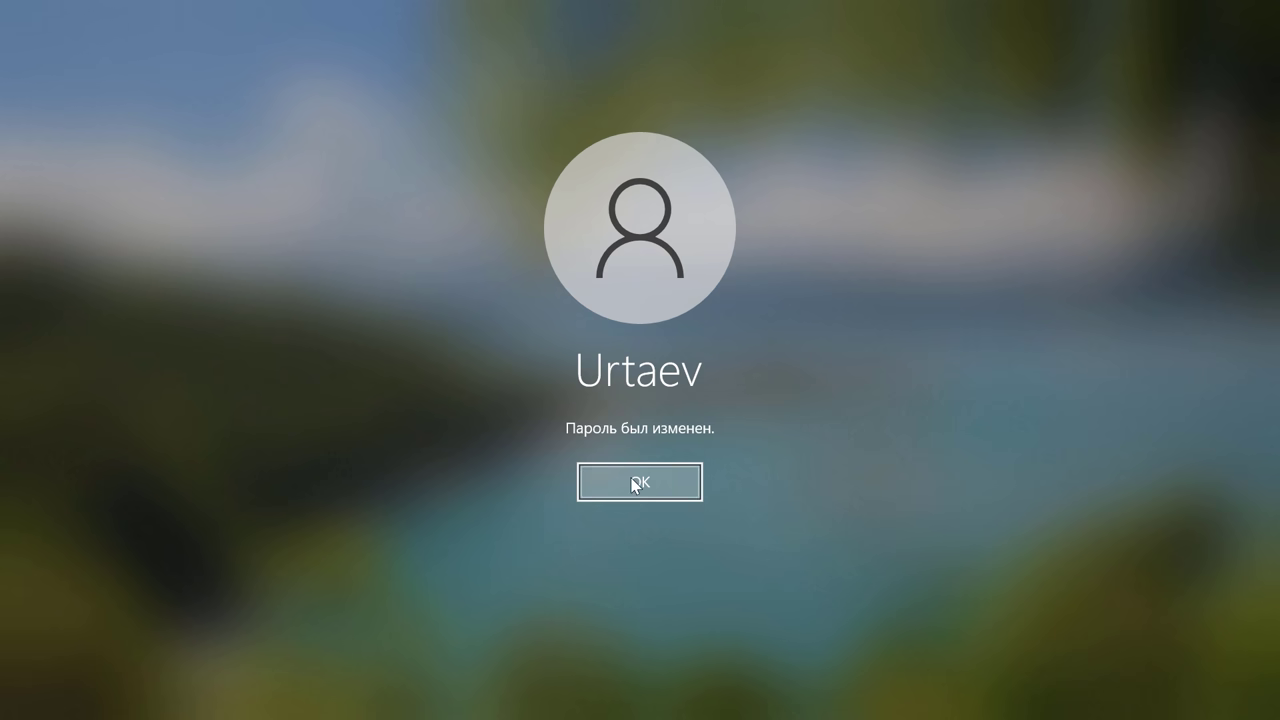
left_click(632, 479)
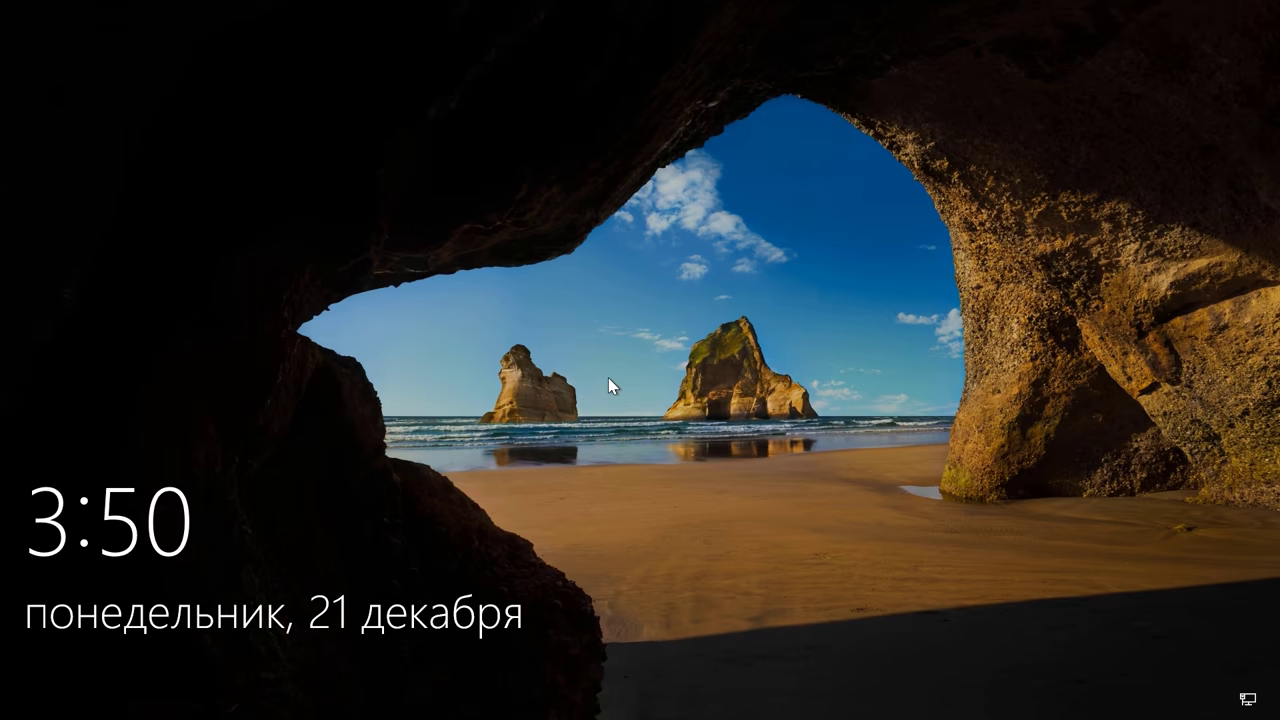
Step: Sign in without a password, accept the forced change, and submit a blank new password
left_click(608, 377)
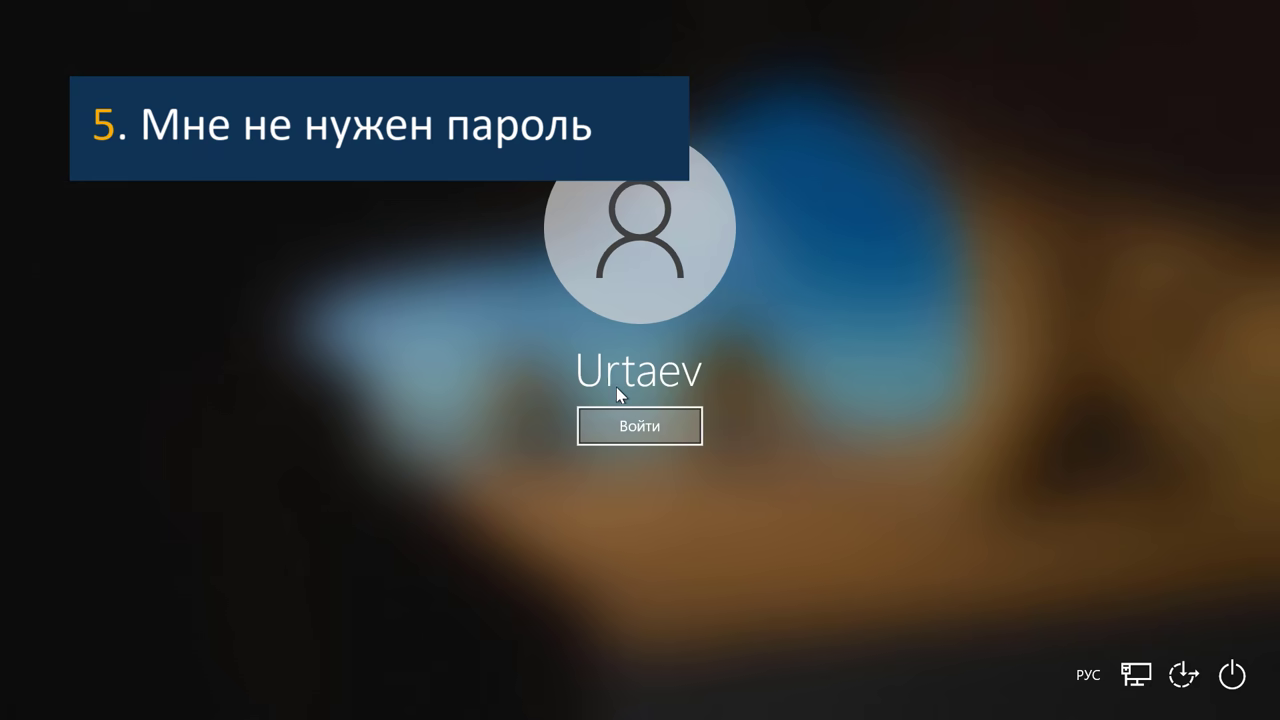
left_click(630, 430)
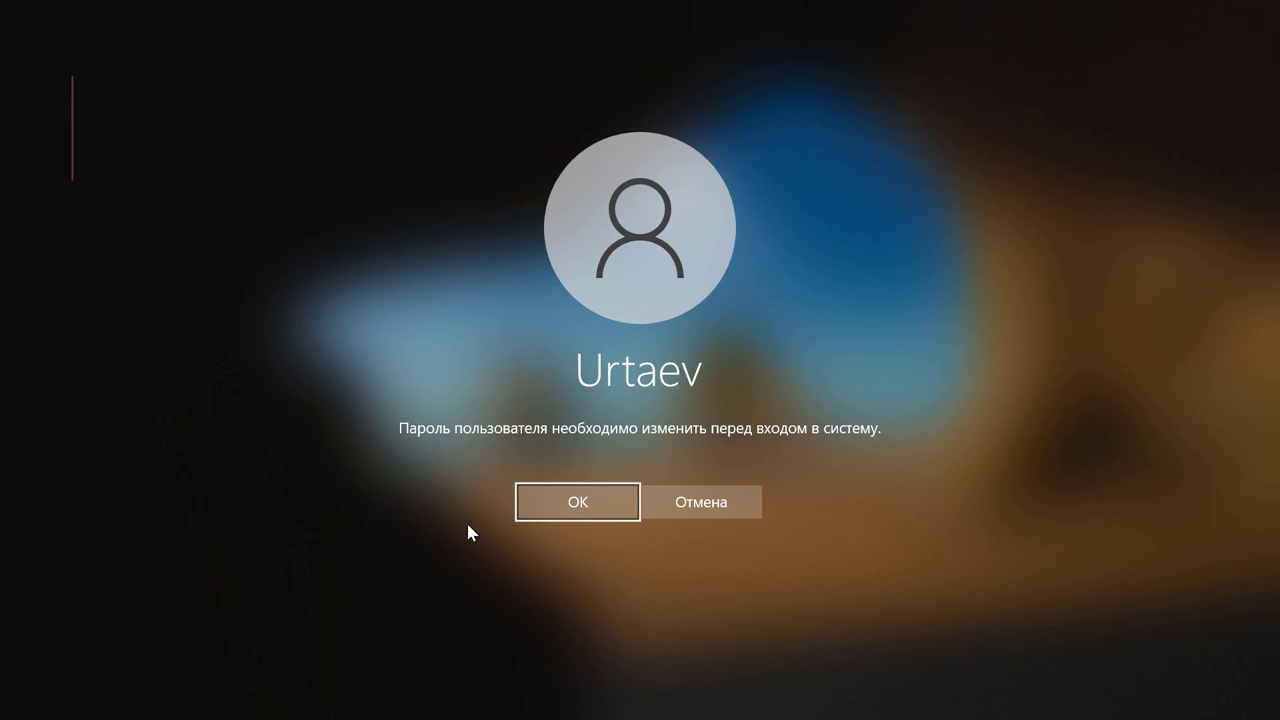
left_click(585, 503)
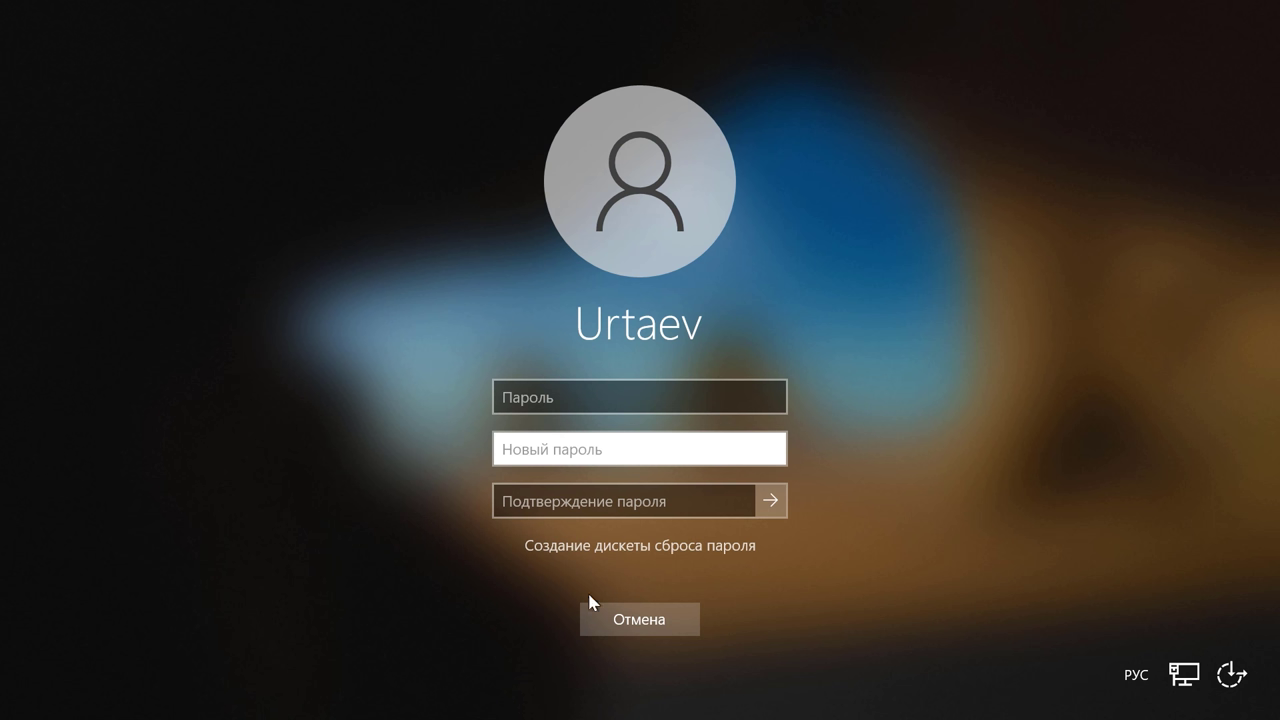
left_click(771, 501)
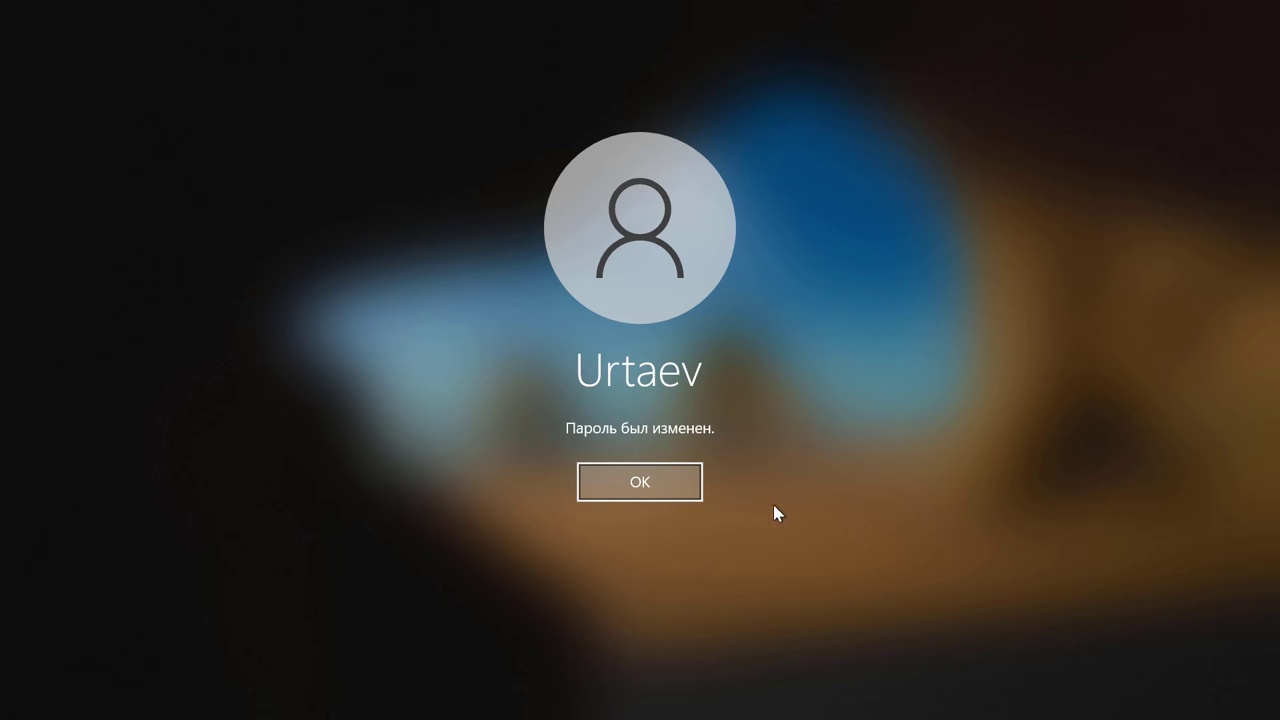
left_click(669, 484)
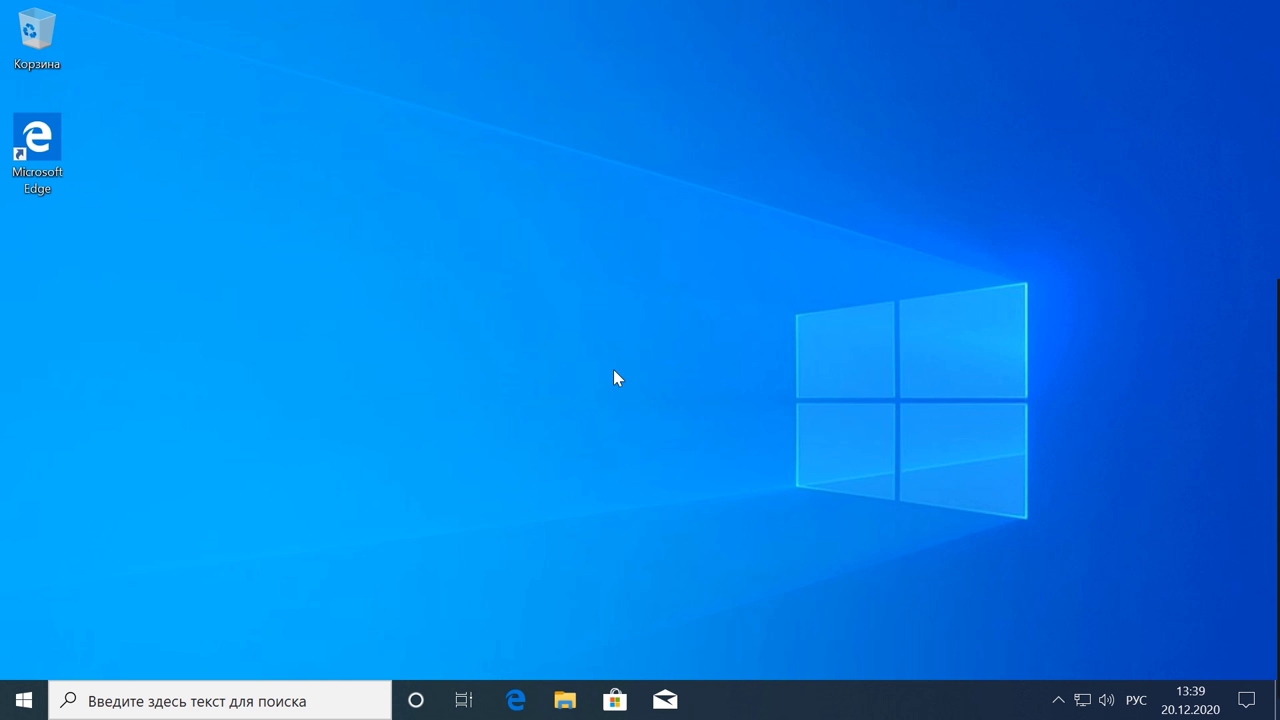
Step: Launch the Local Users and Groups console by running lusrmgr.msc from the Run box
key("ctrl+super+o")
key("super")
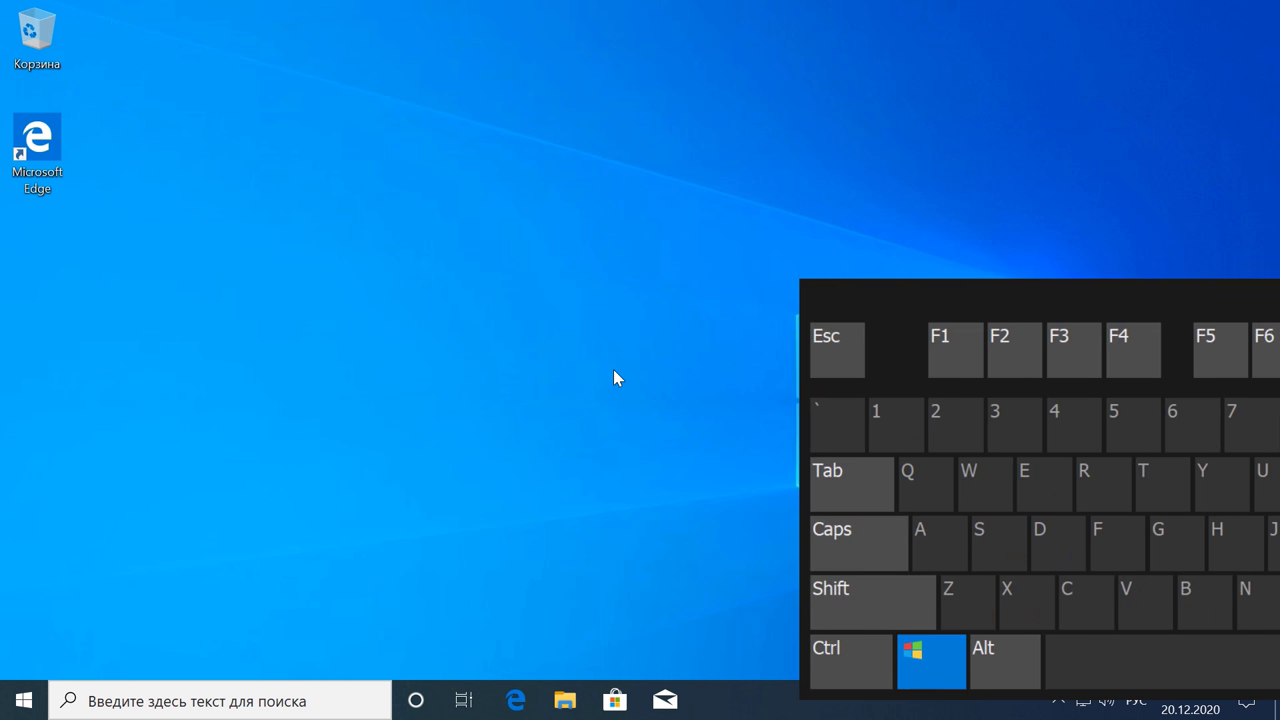
key("super+r")
key("ctrl+super+o")
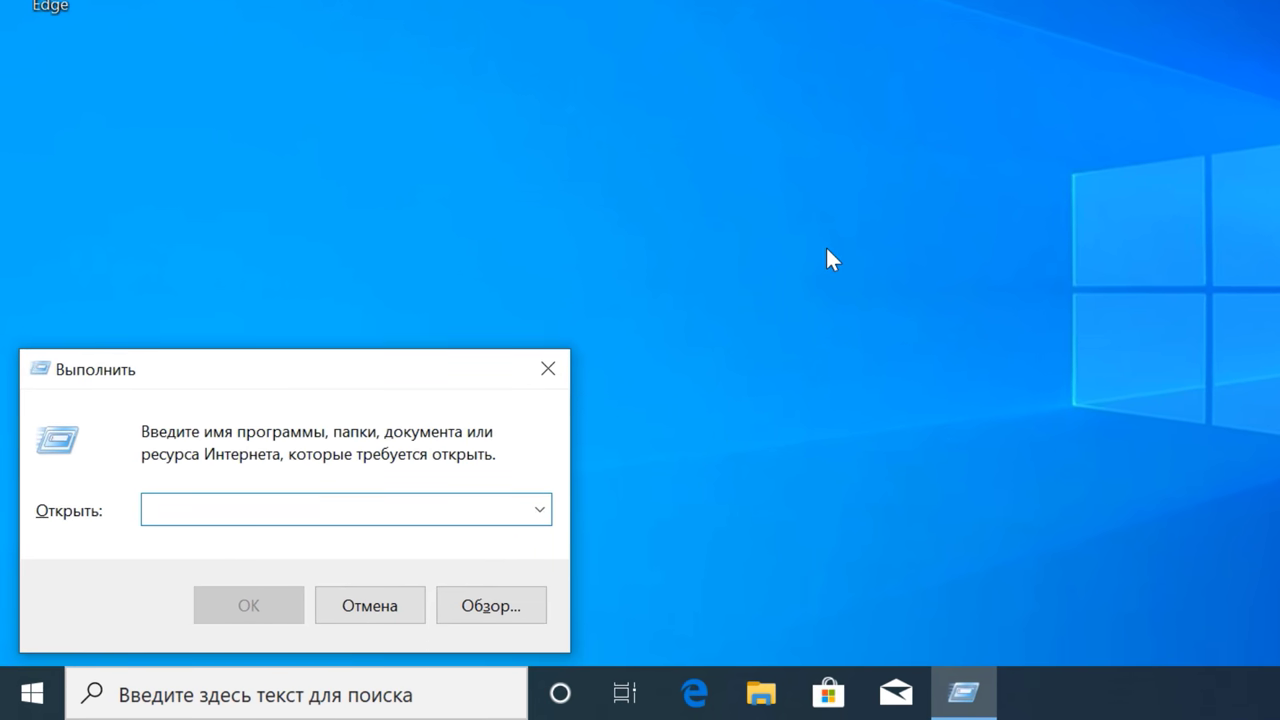
type("lusrmgr.msc")
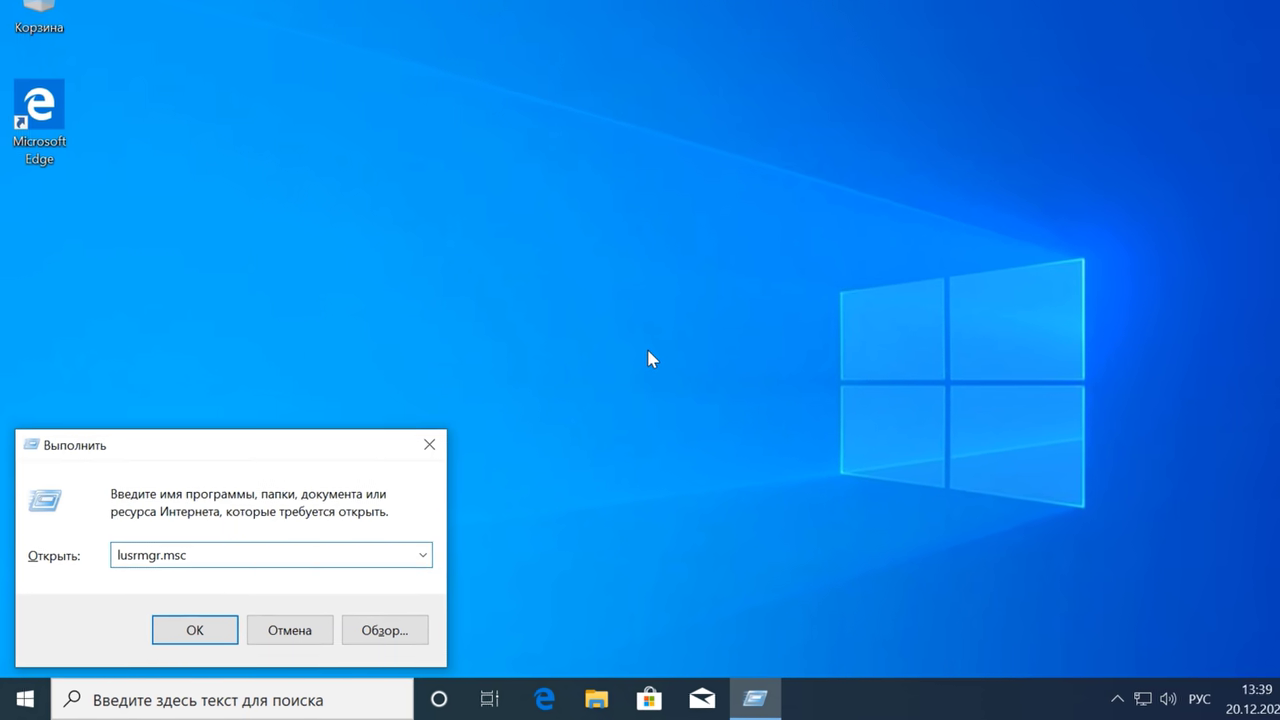
key("Return")
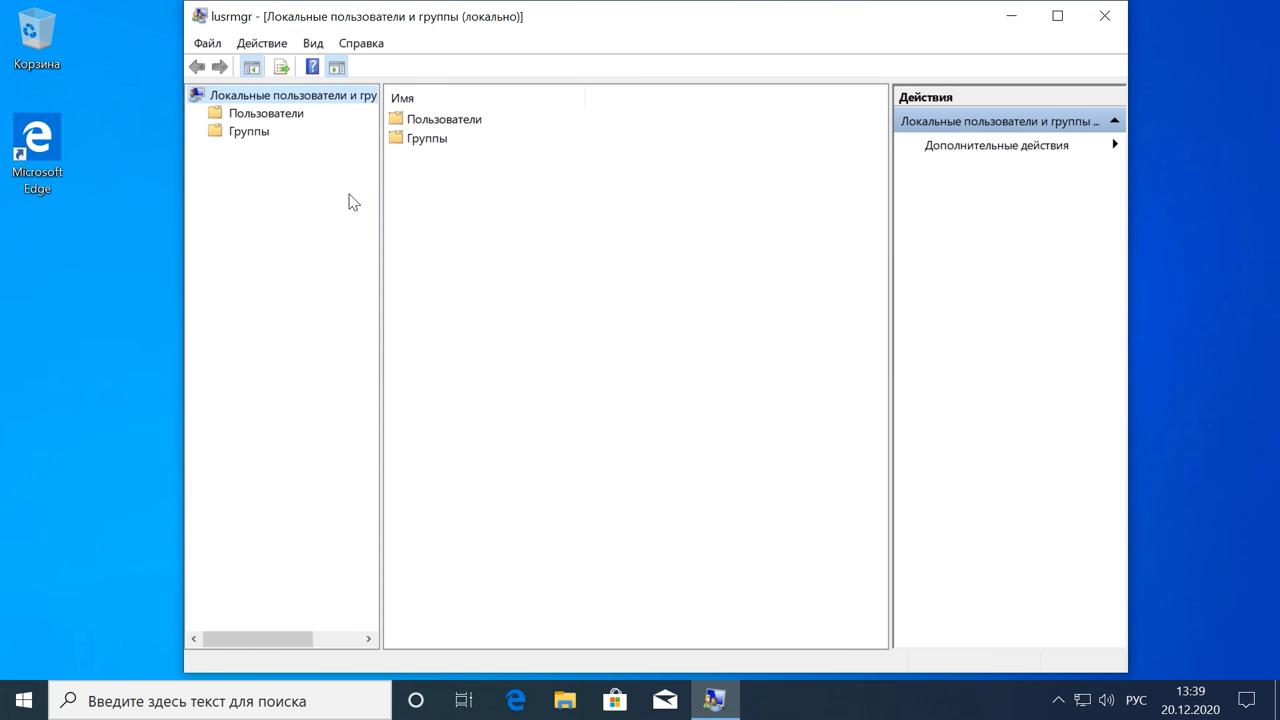
Step: Enable 'Срок действия пароля не ограничен' in the user's properties, apply it, and close the console
left_click(288, 115)
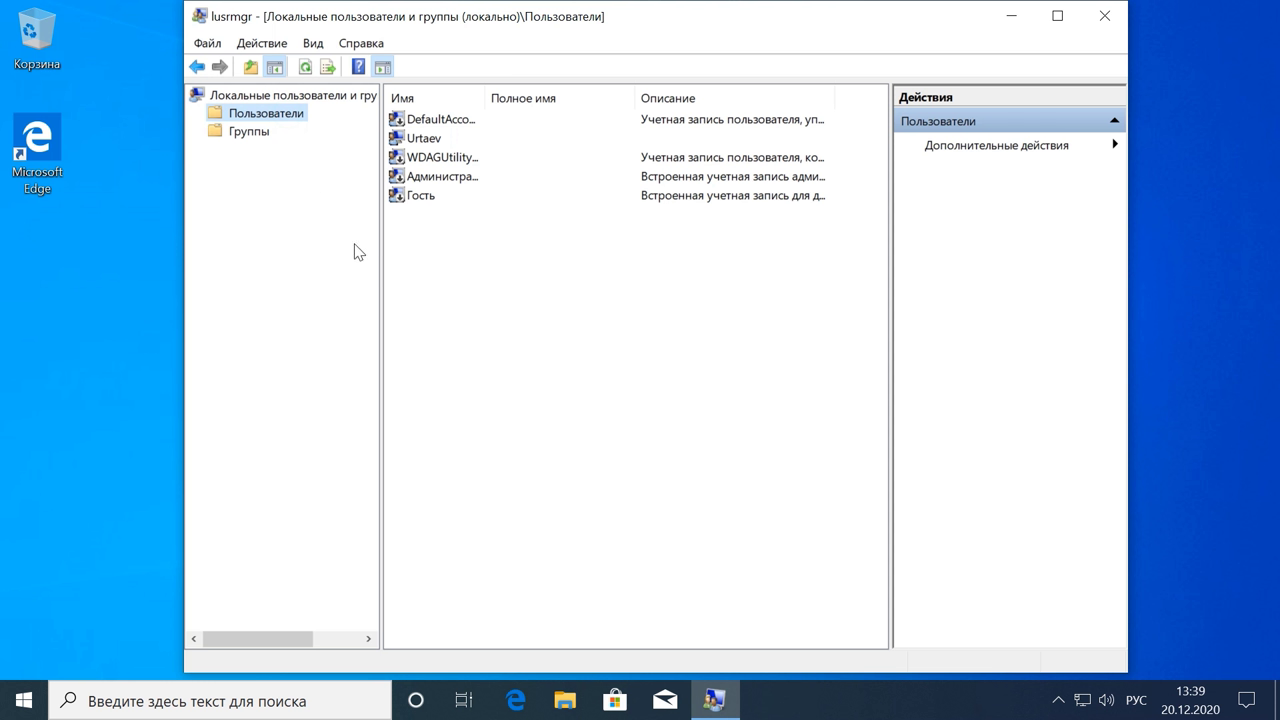
left_click(438, 142)
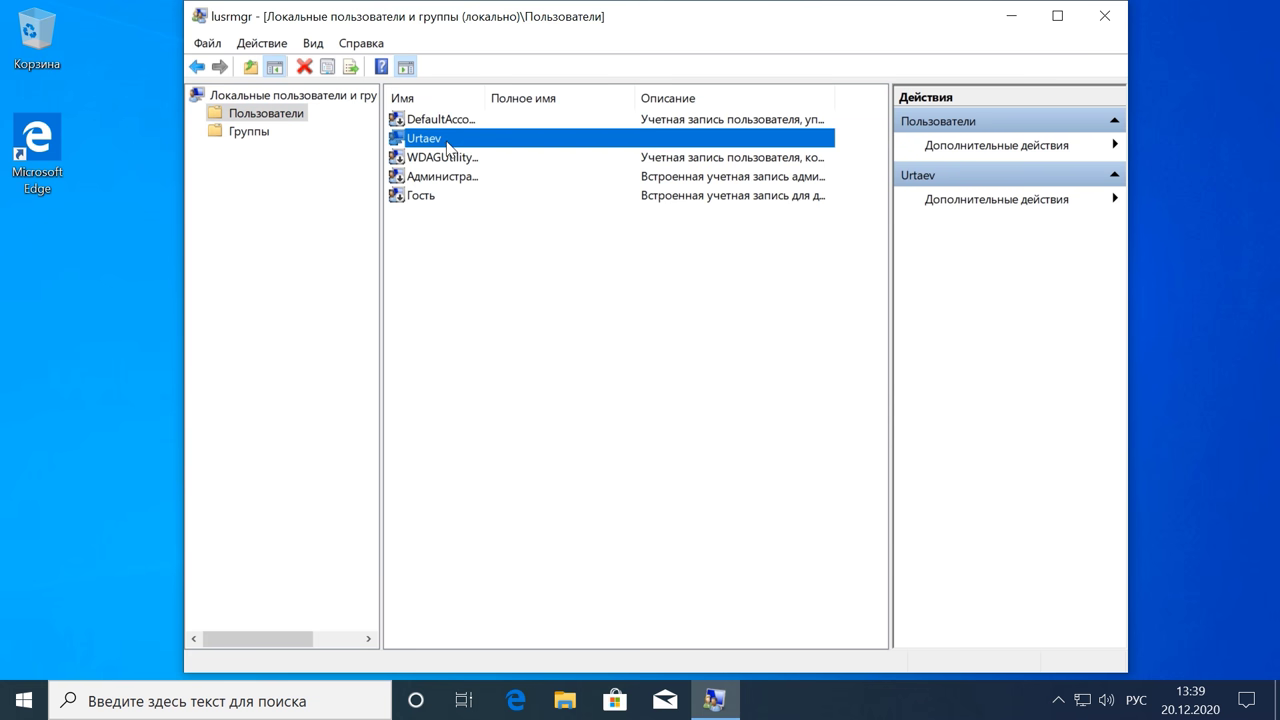
double_click(549, 139)
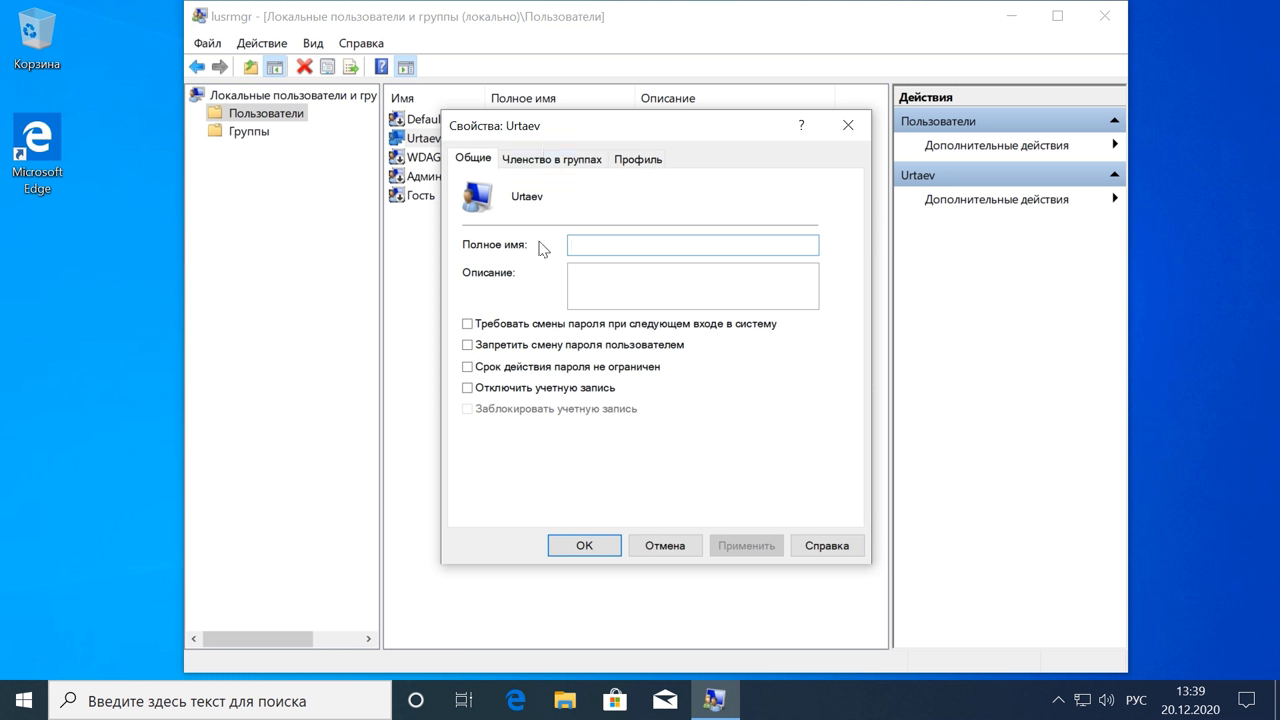
left_click(474, 372)
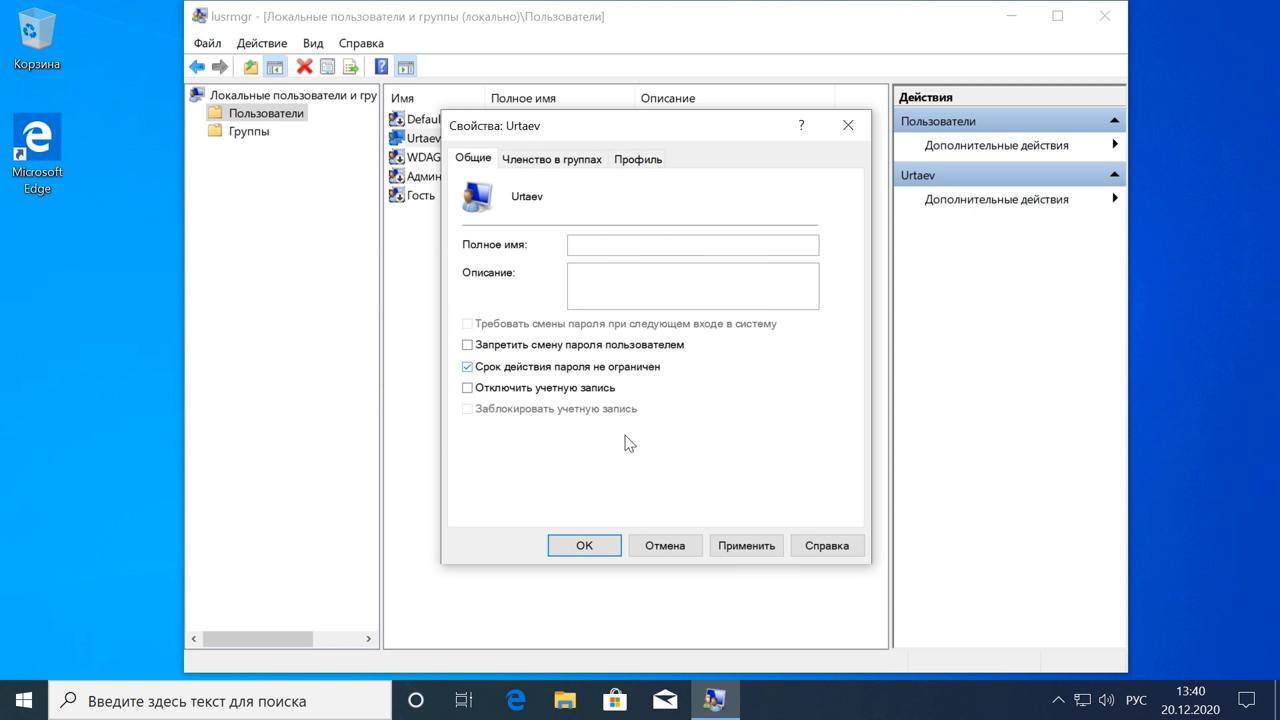
left_click(752, 551)
left_click(586, 545)
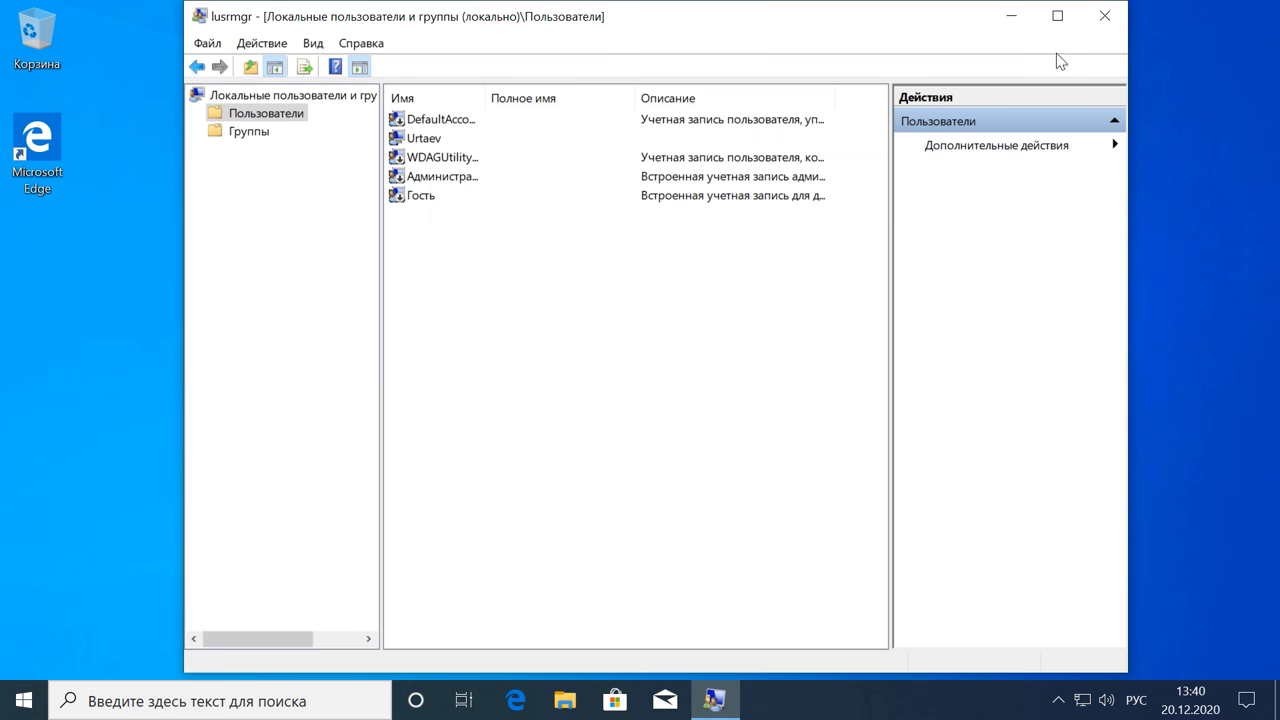
left_click(1104, 16)
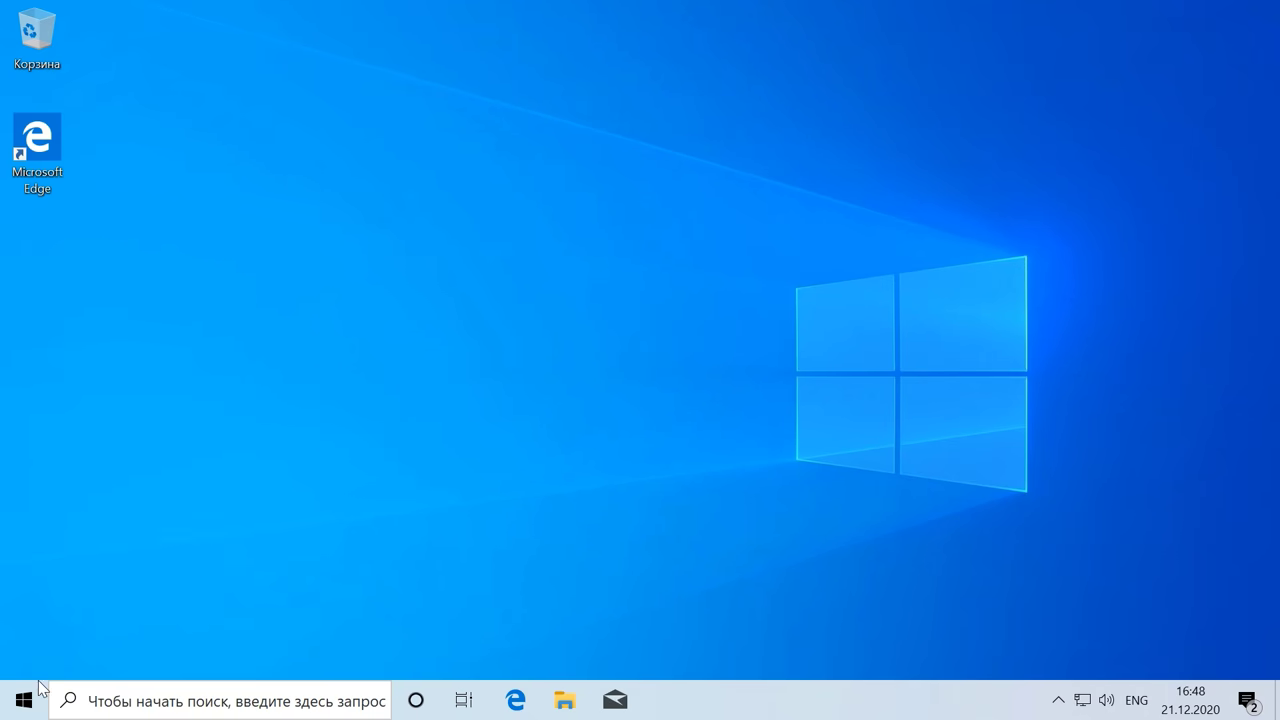
right_click(26, 697)
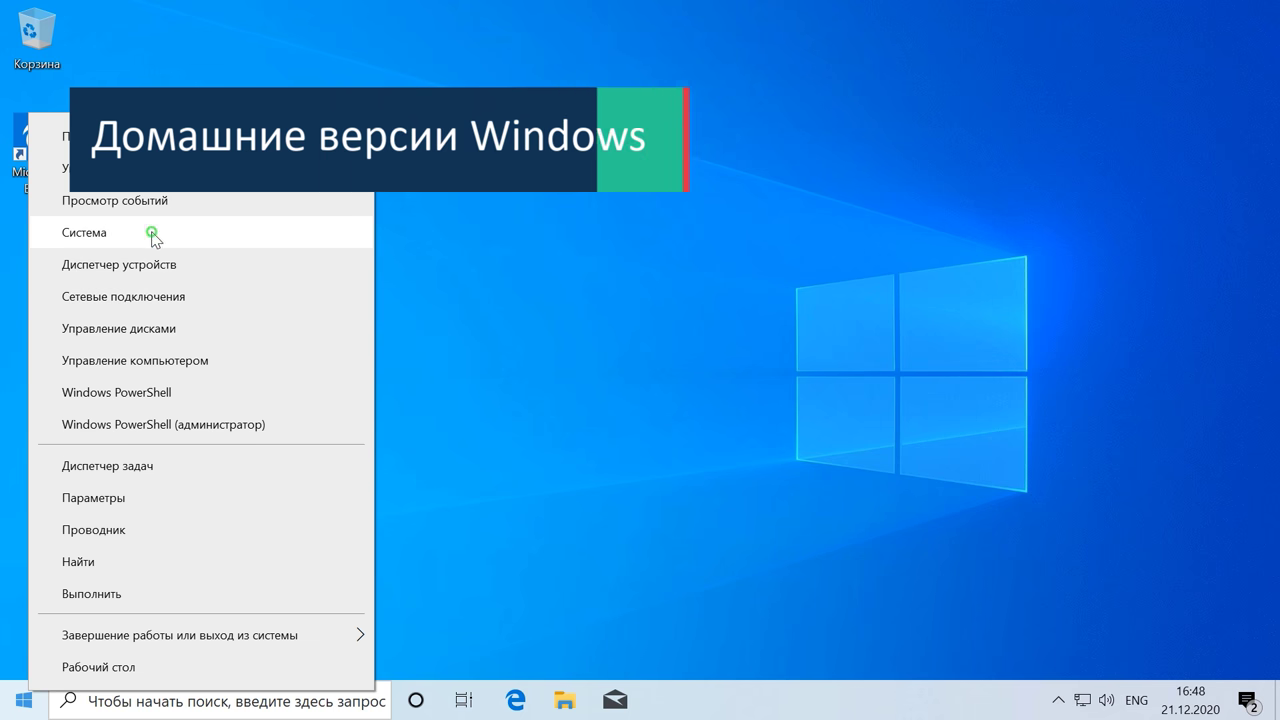
left_click(152, 234)
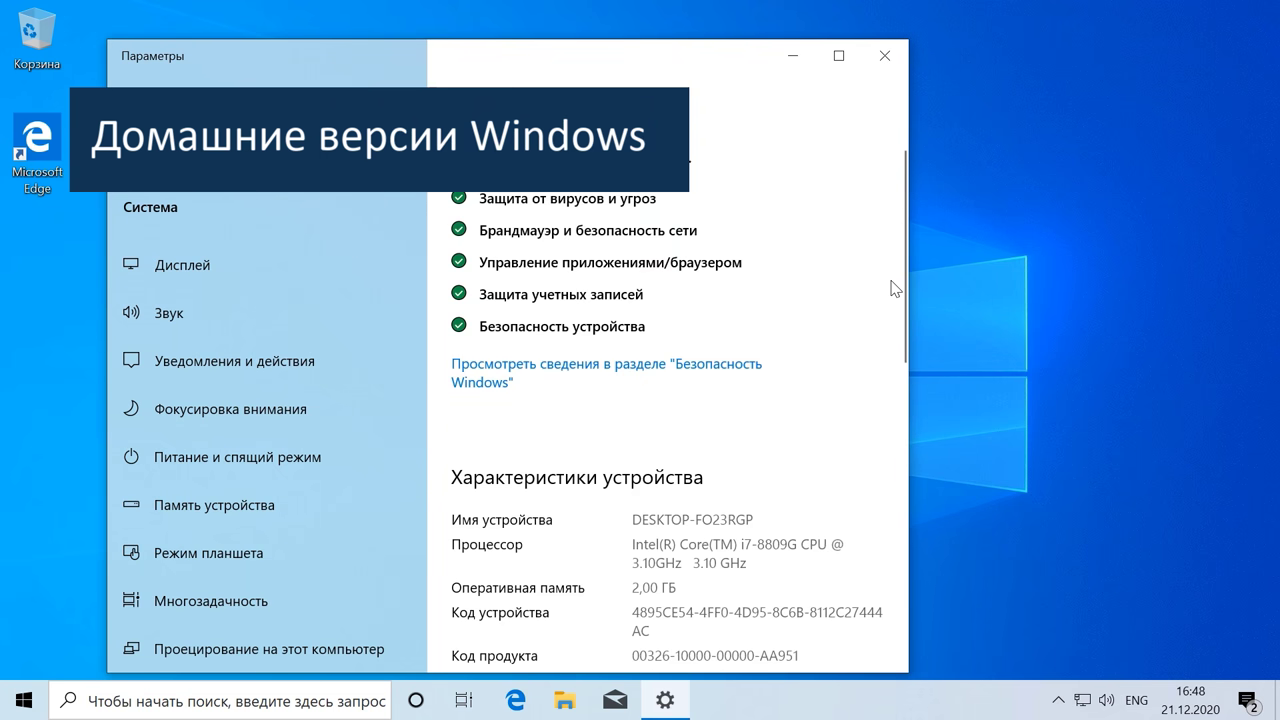
scroll(893, 288, "down", 5)
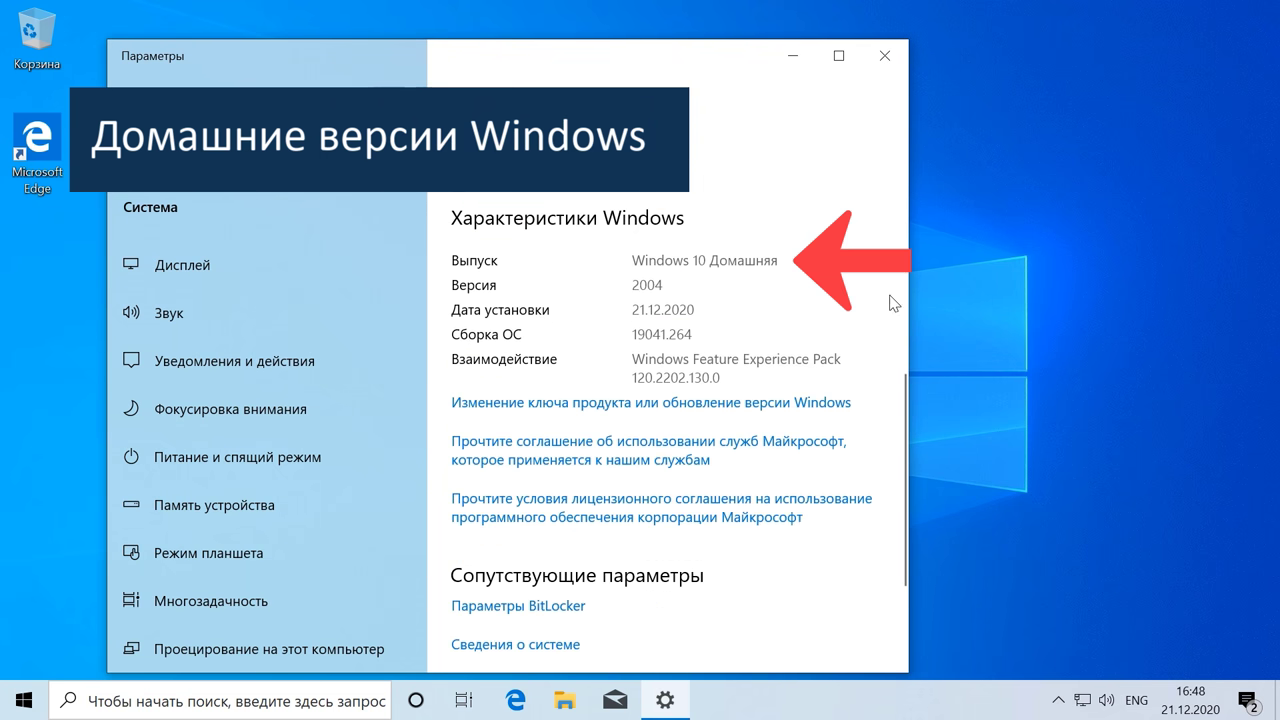
left_click(884, 58)
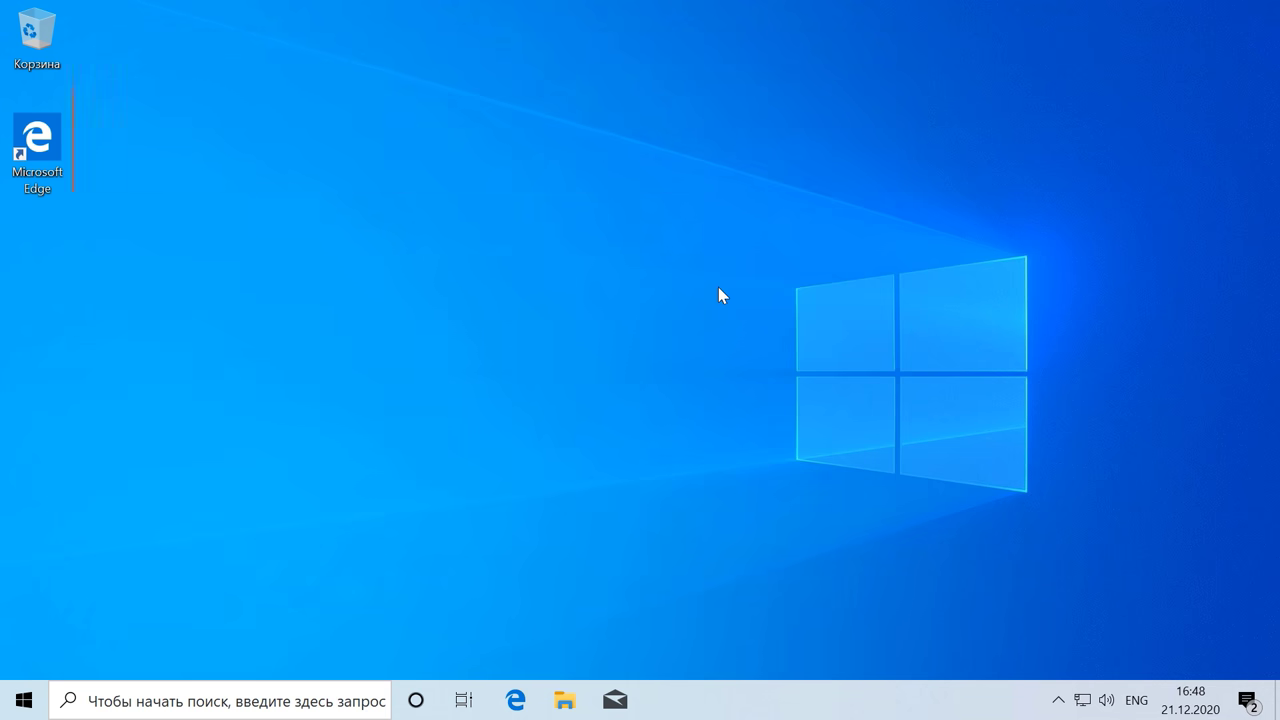
Step: Run Командная строка as administrator from a 'cmd' search and begin the 'wmic useraccount' command
key("super")
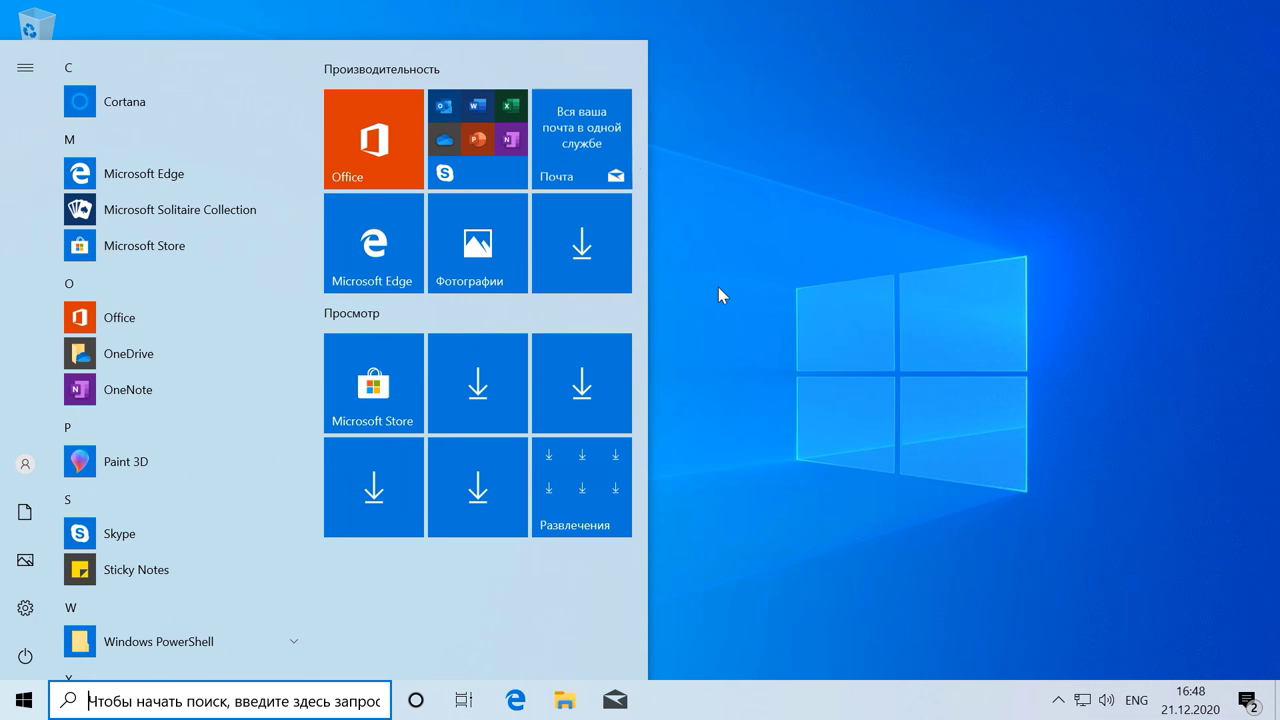
type("cmd")
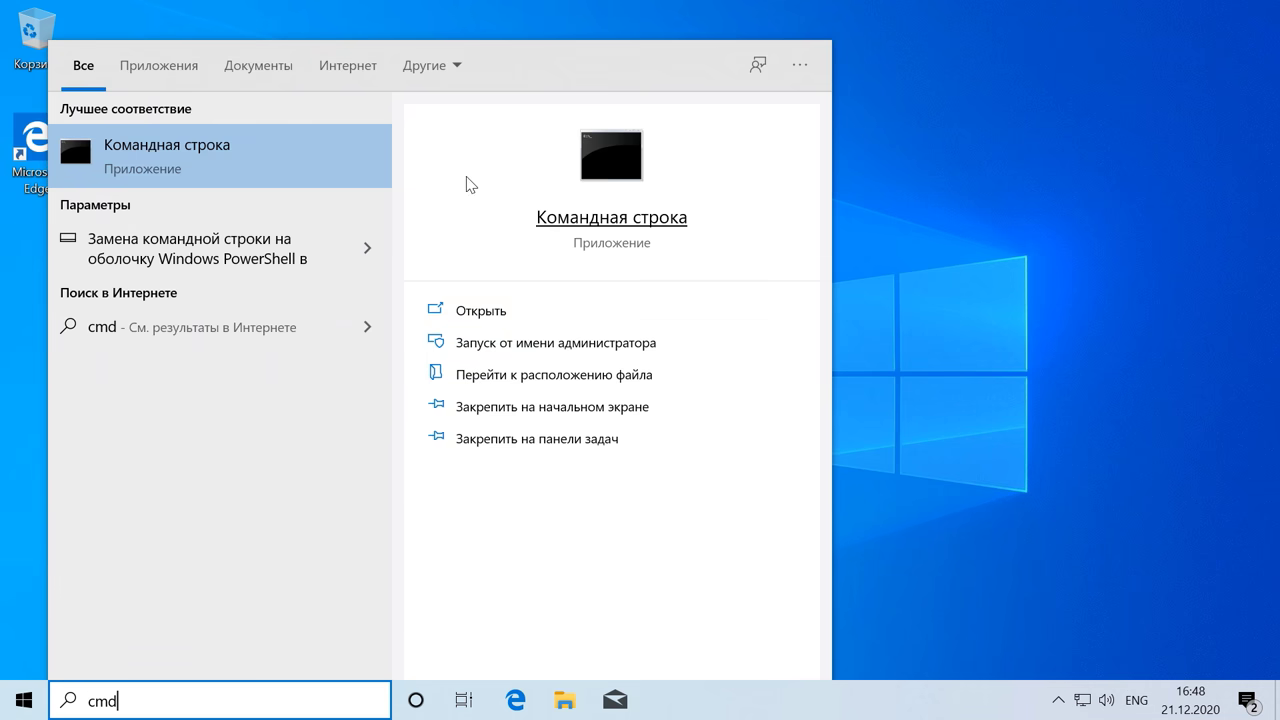
left_click(348, 180)
right_click(348, 180)
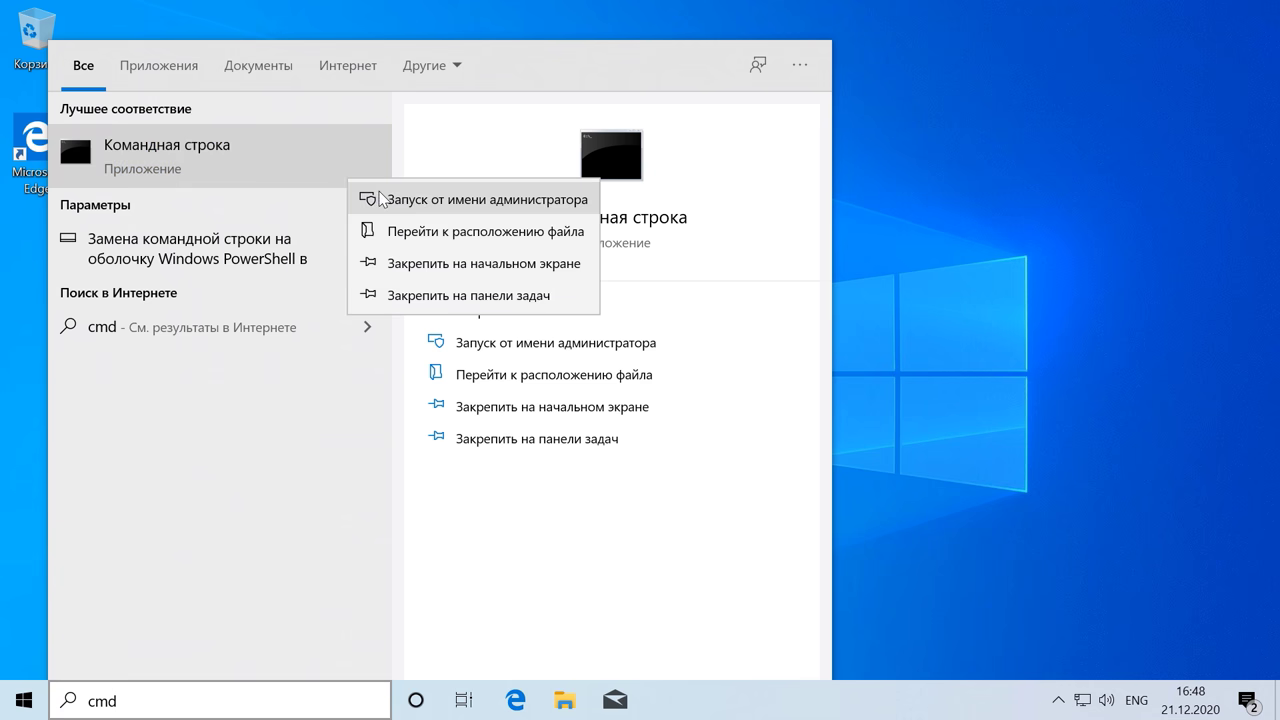
left_click(428, 205)
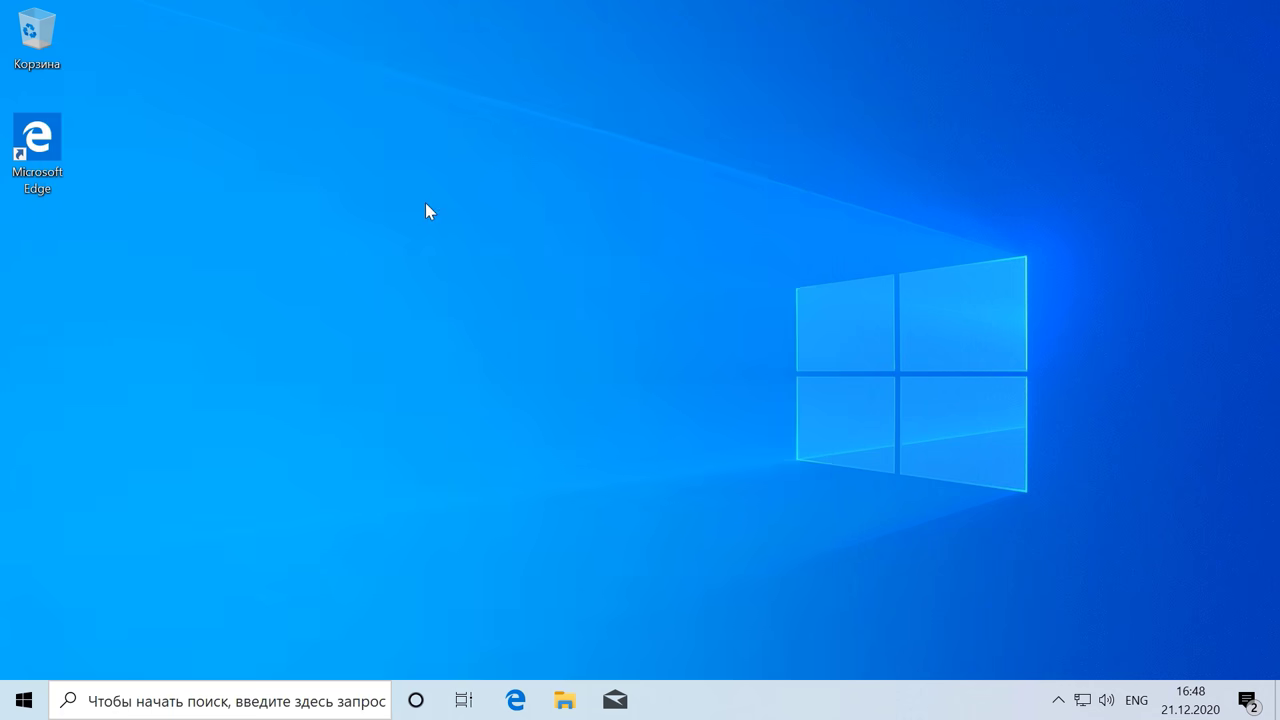
left_click(549, 468)
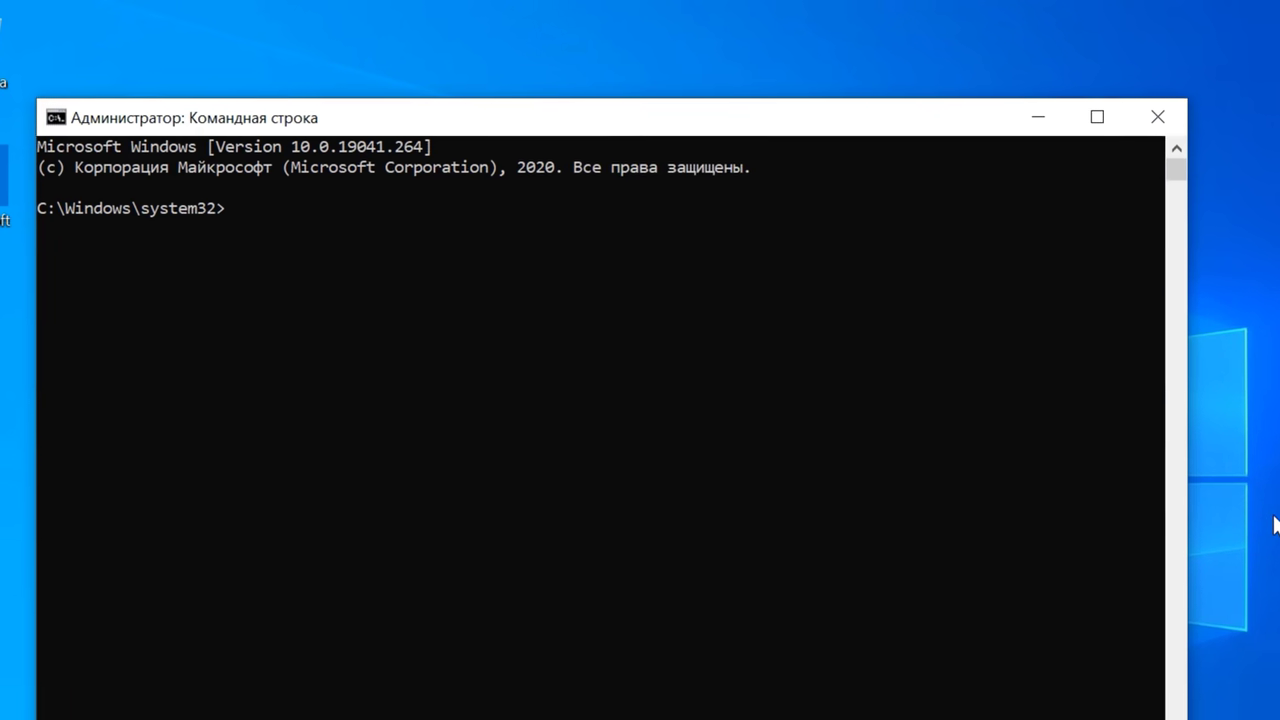
type("wmic useraccount where name=\"urtaev\" set passwordexpires=false")
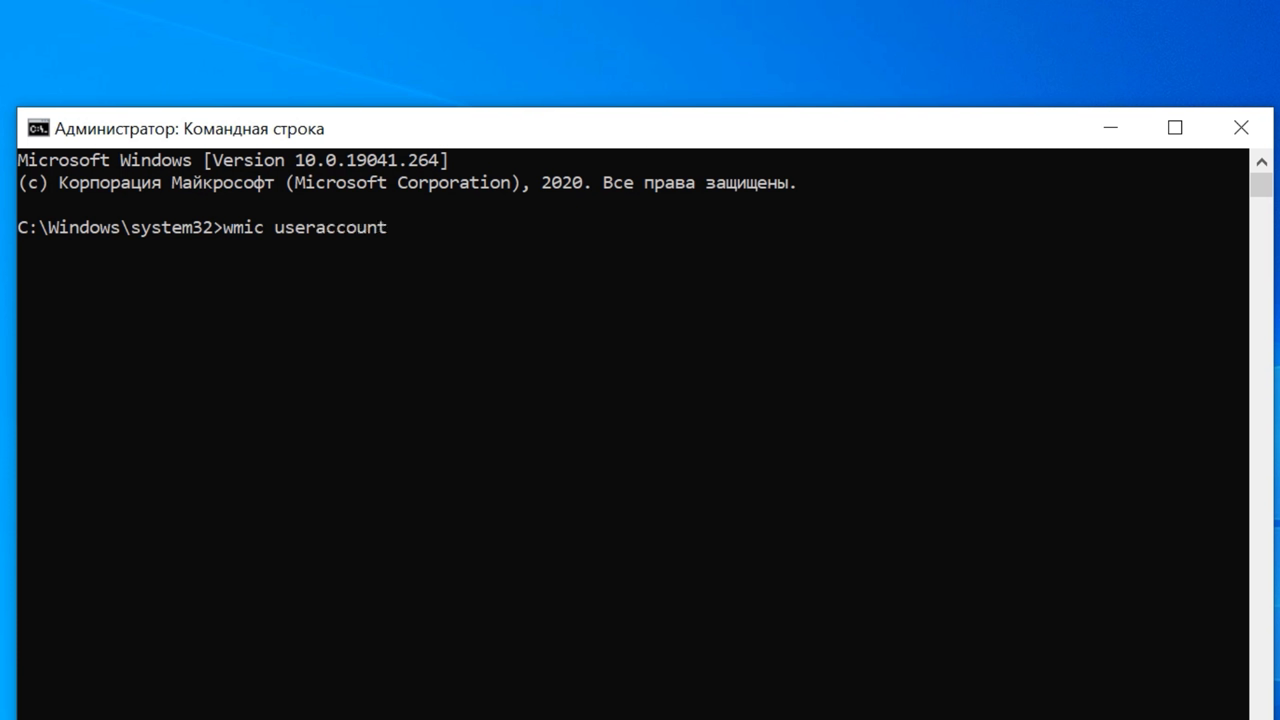
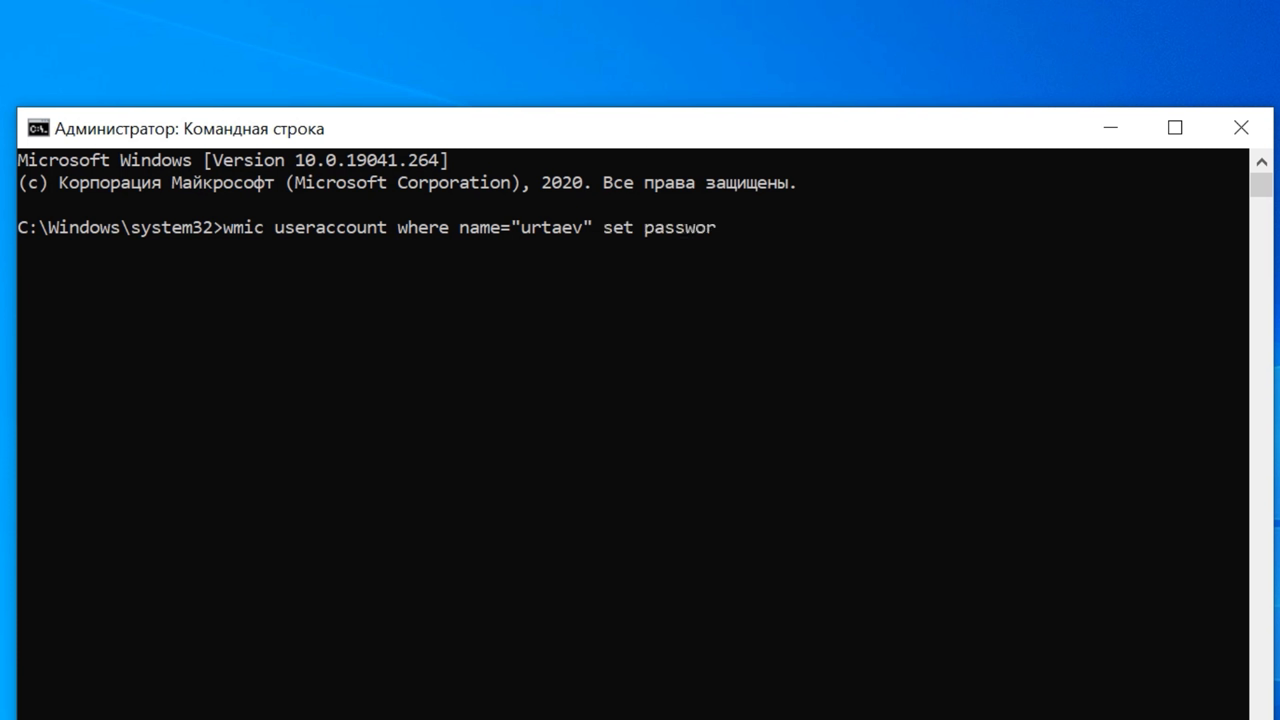
Step: Run the wmic useraccount command setting passwordexpires=false for user urtaev
type("ires=false")
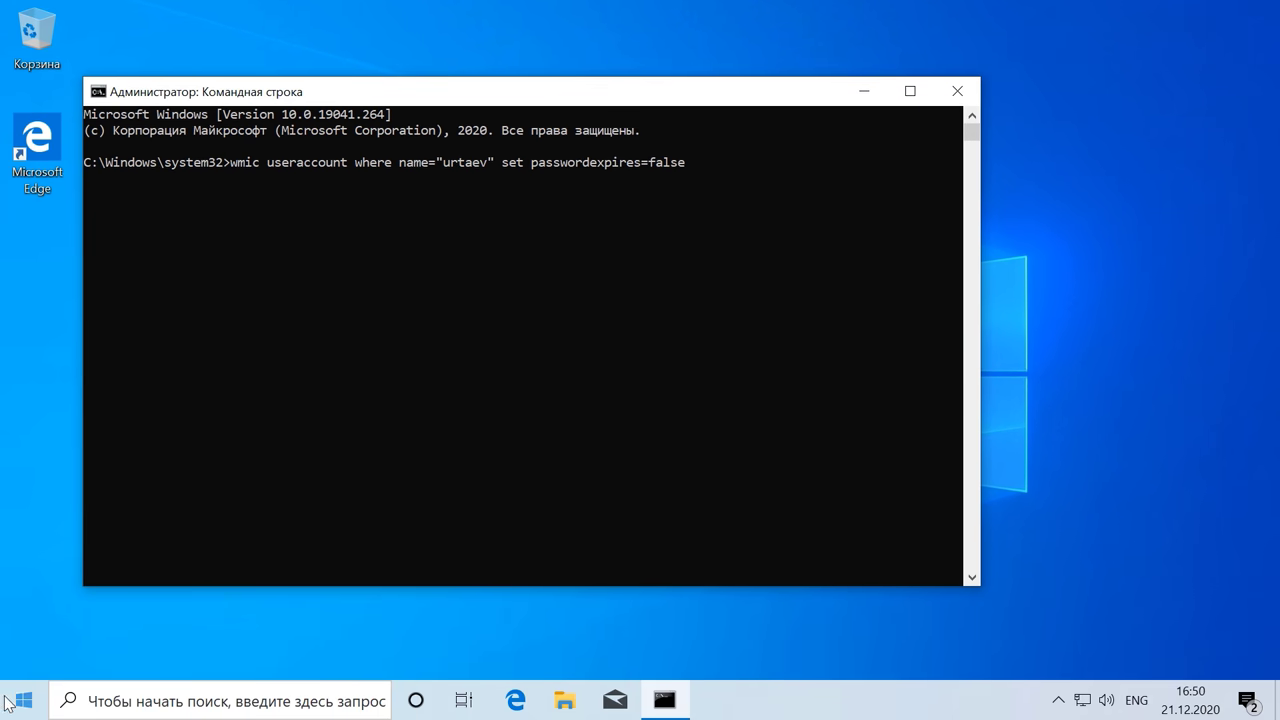
left_click(20, 702)
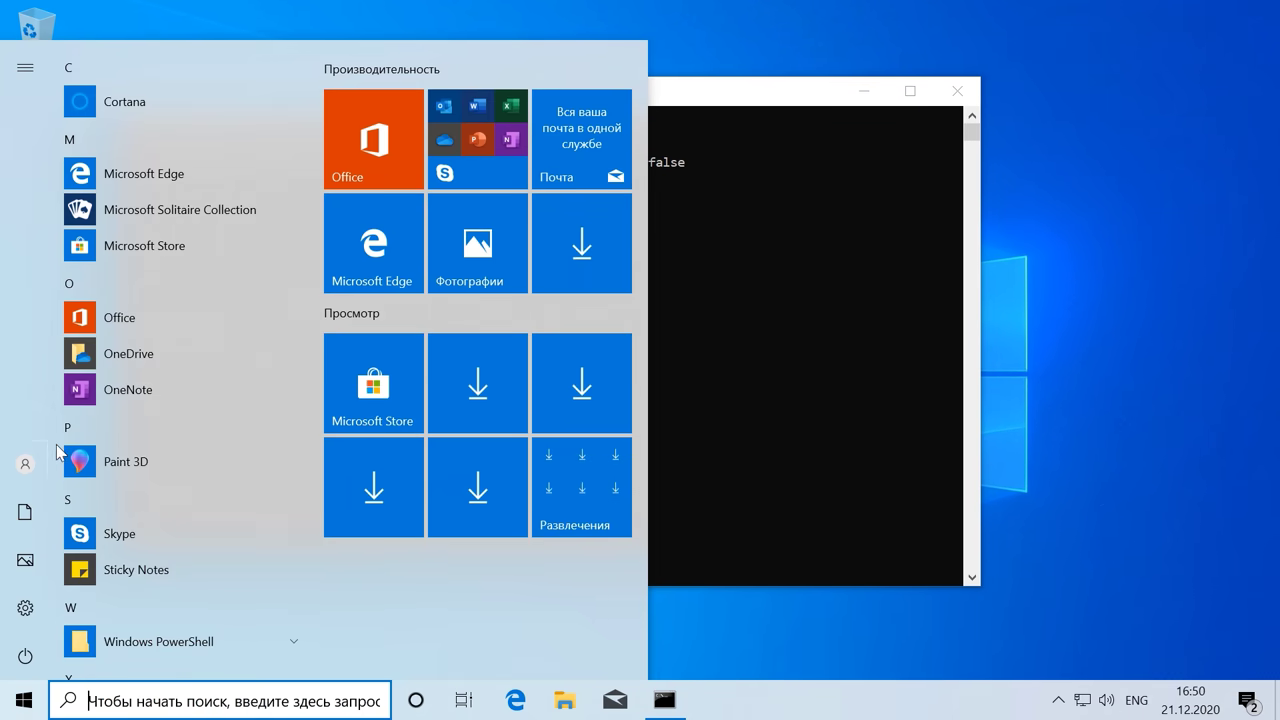
mouse_move(46, 462)
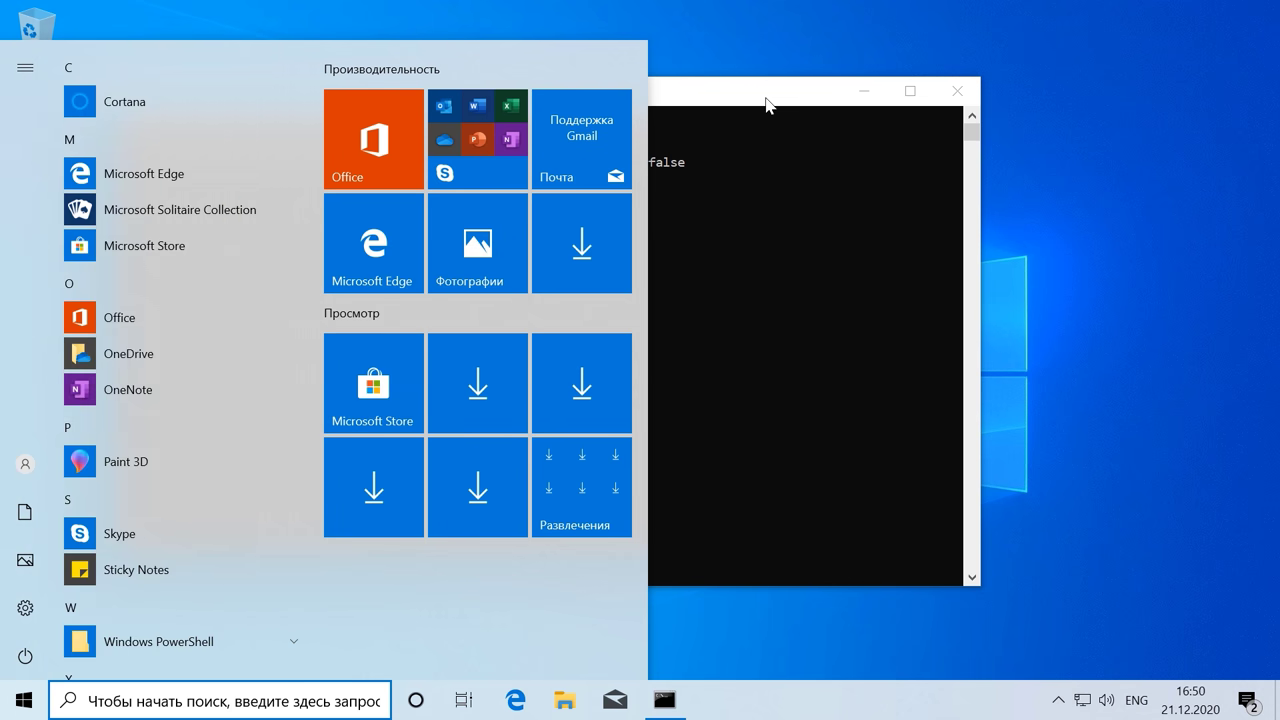
left_click(766, 101)
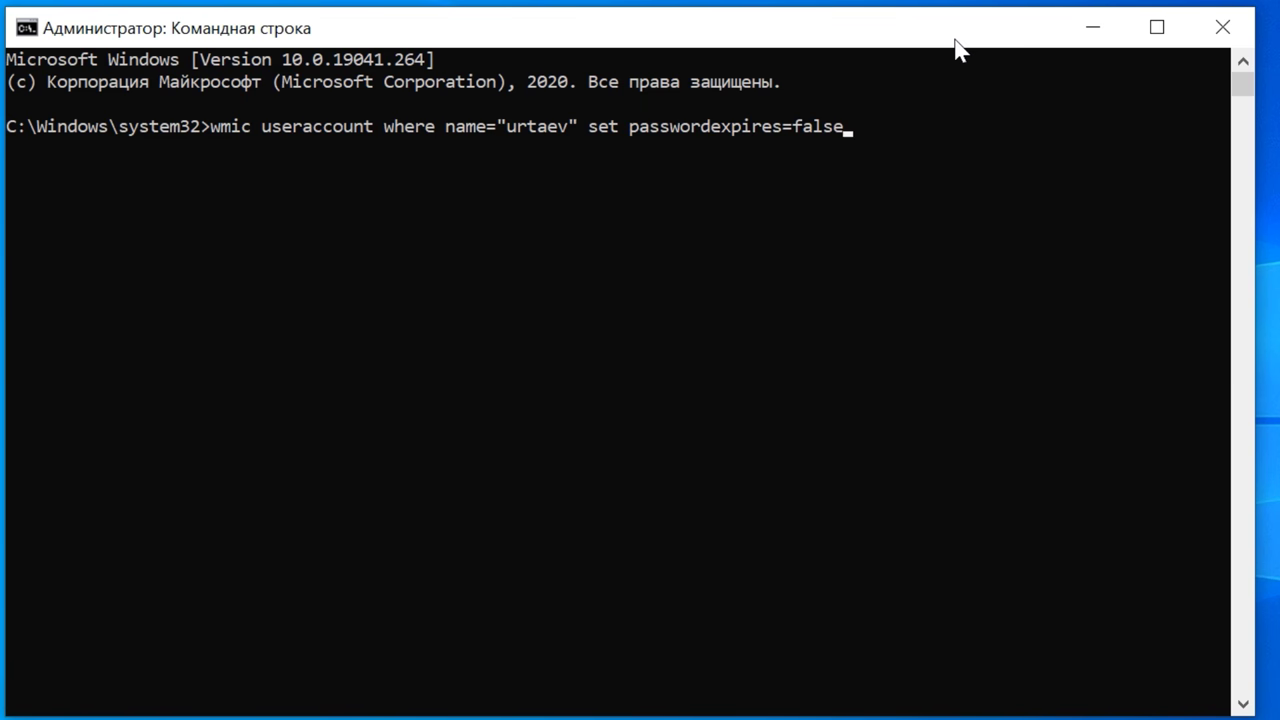
key("Return")
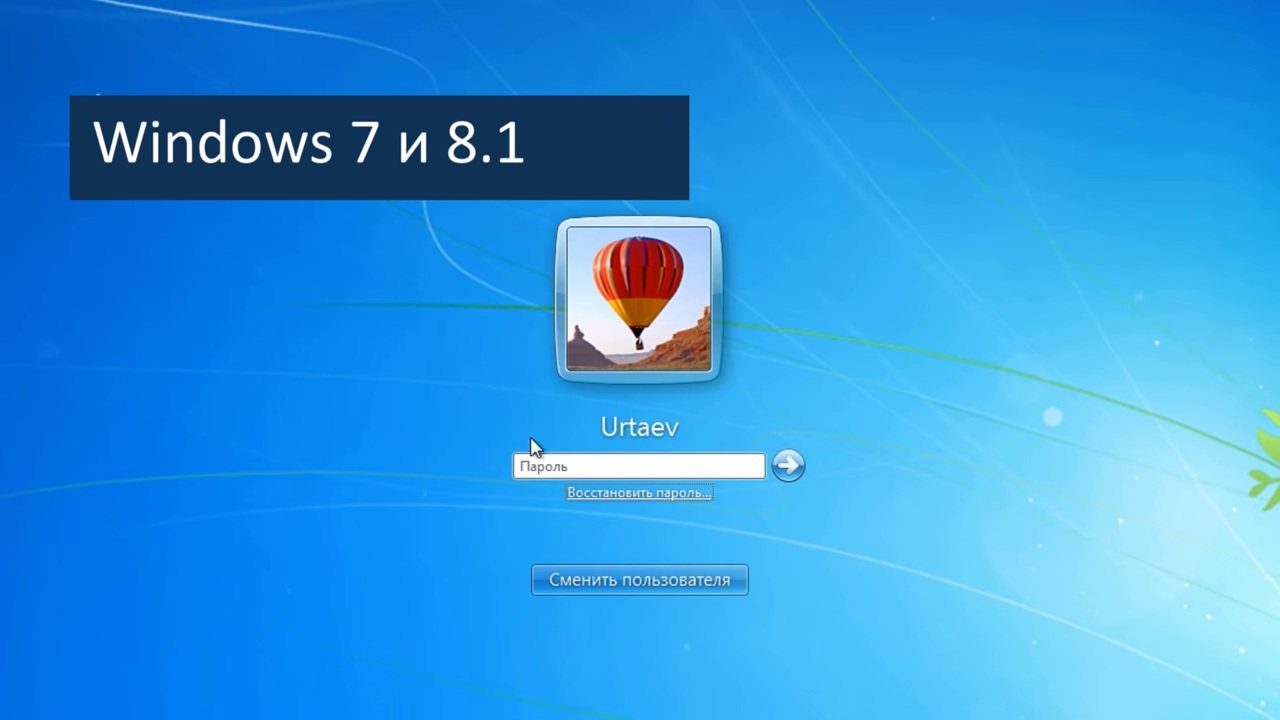
Step: Sign in with the current account password and accept the required password change
left_click(516, 462)
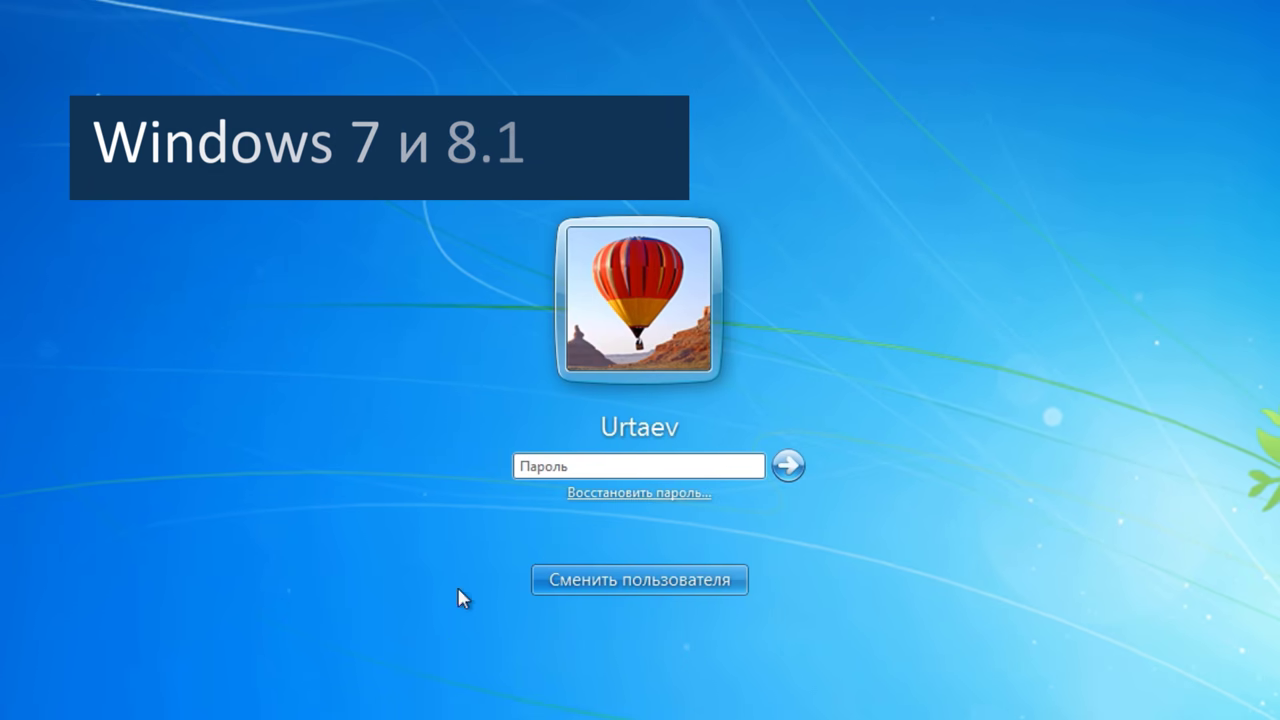
type("****")
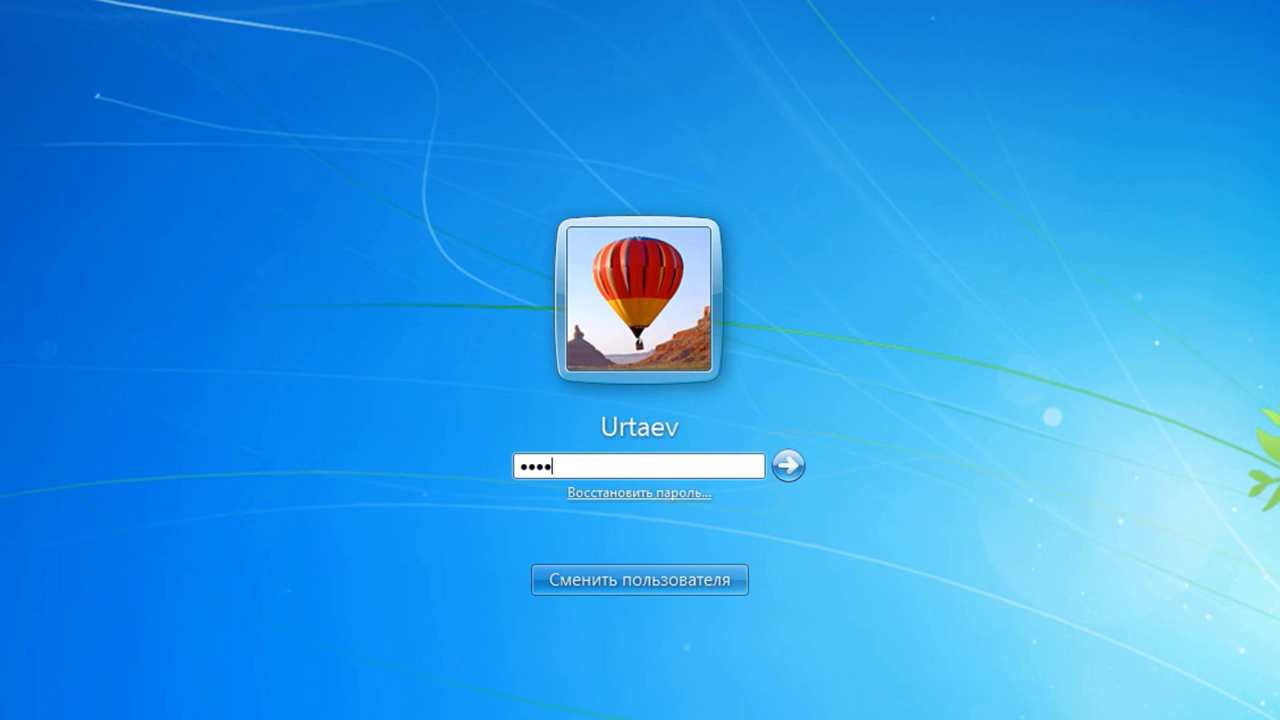
key("Return")
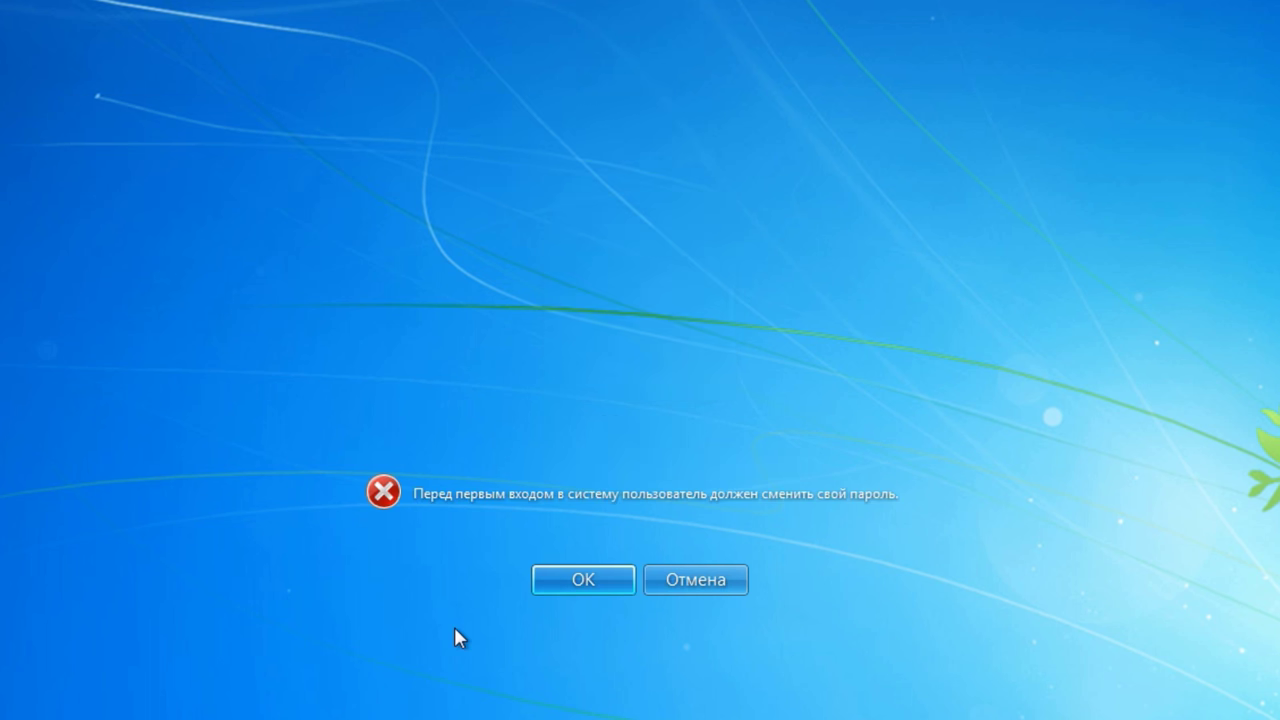
left_click(584, 582)
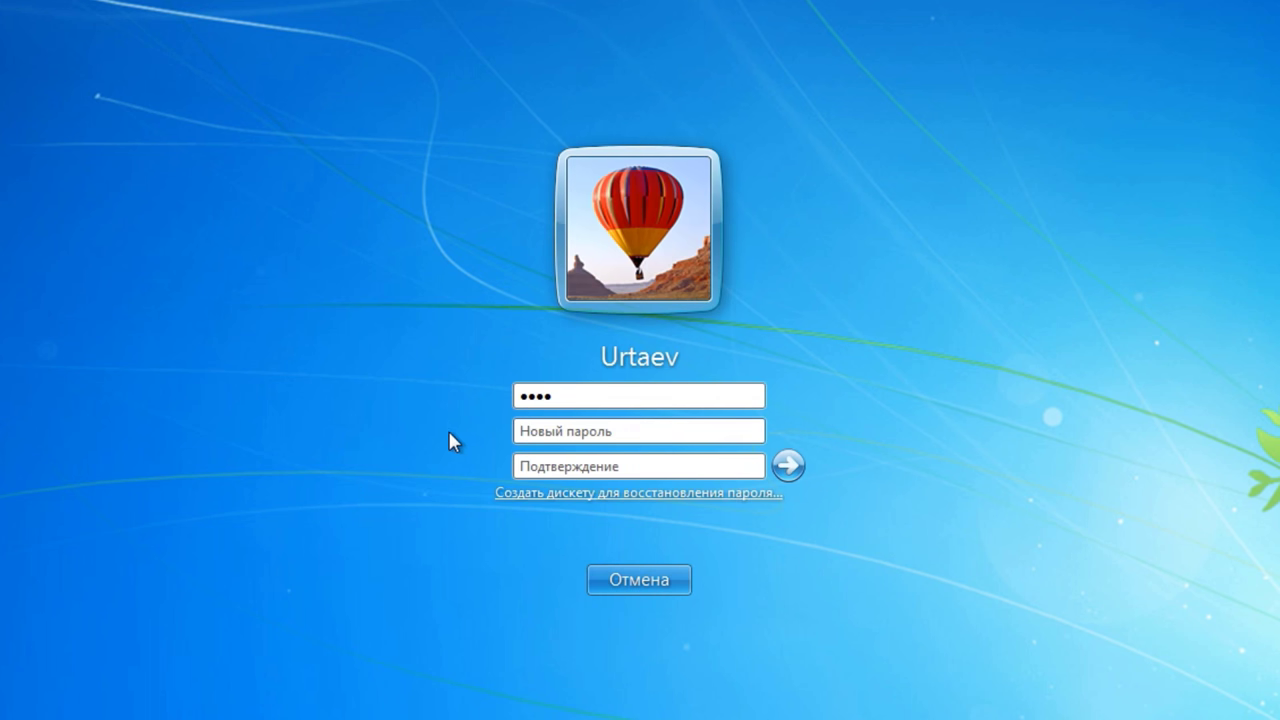
Step: Enter and confirm a new password, submit it, and continue signing in
left_click(533, 430)
left_click(522, 467)
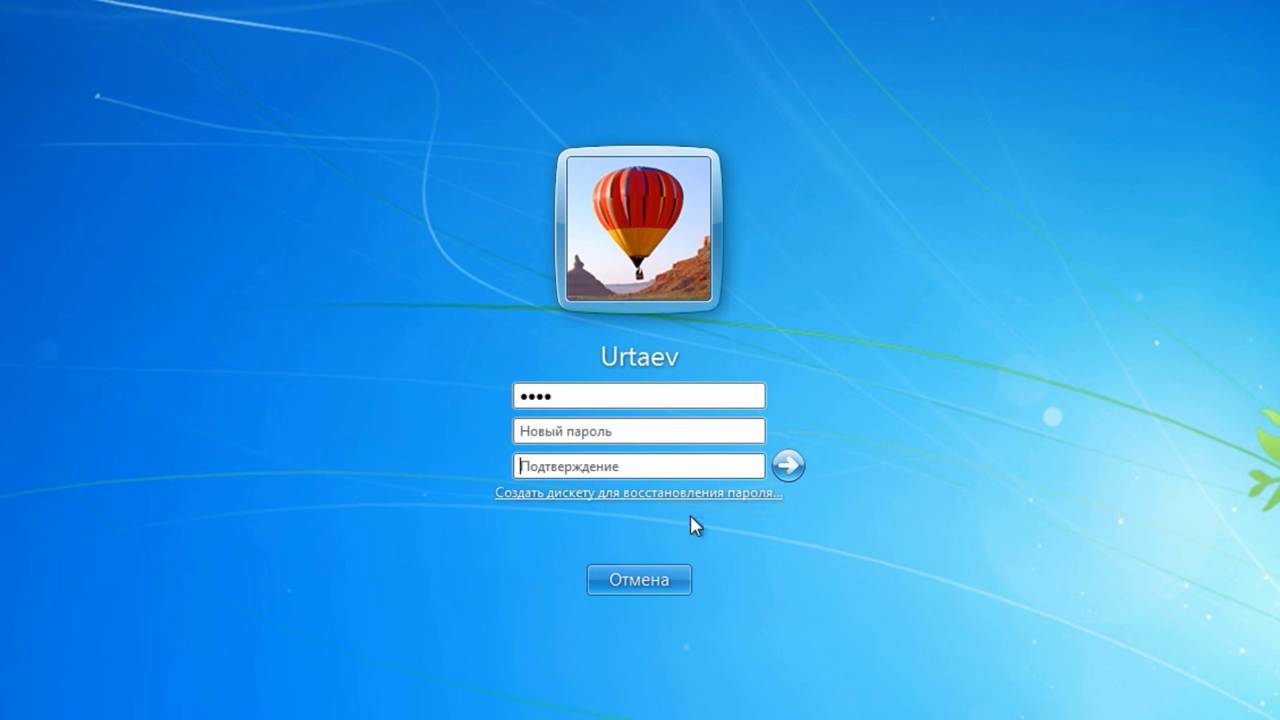
left_click(786, 466)
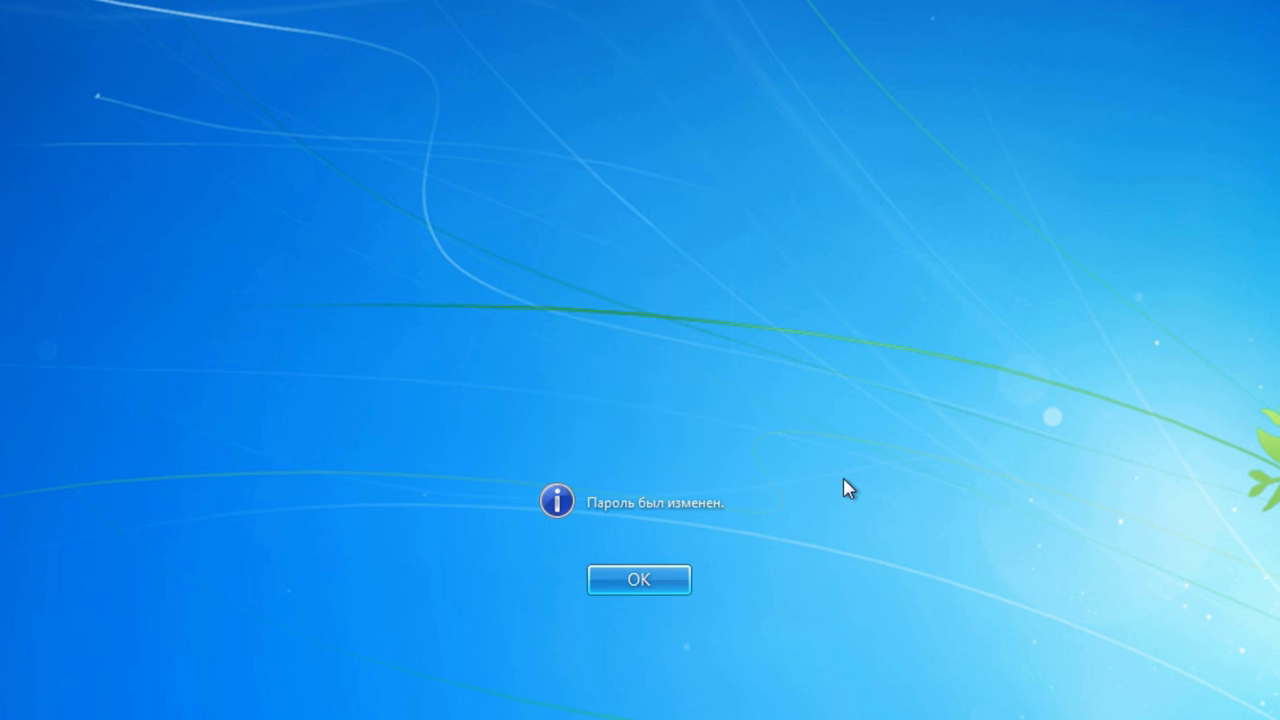
left_click(634, 582)
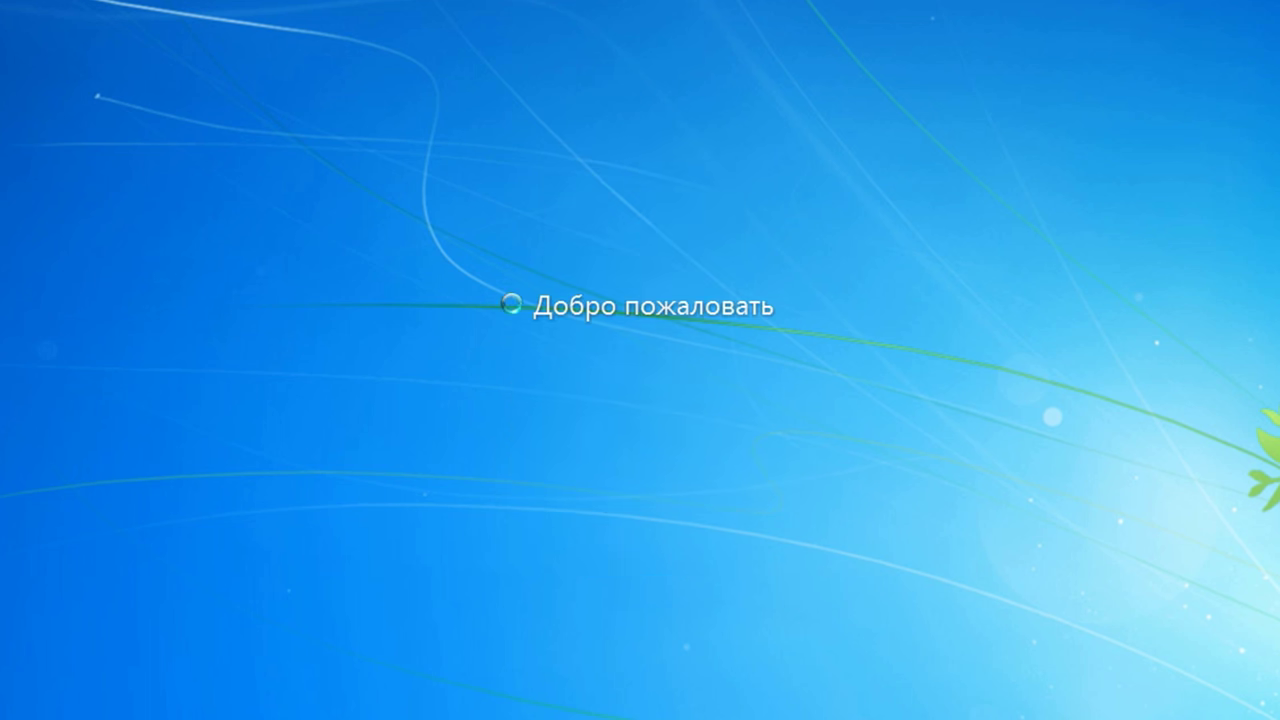